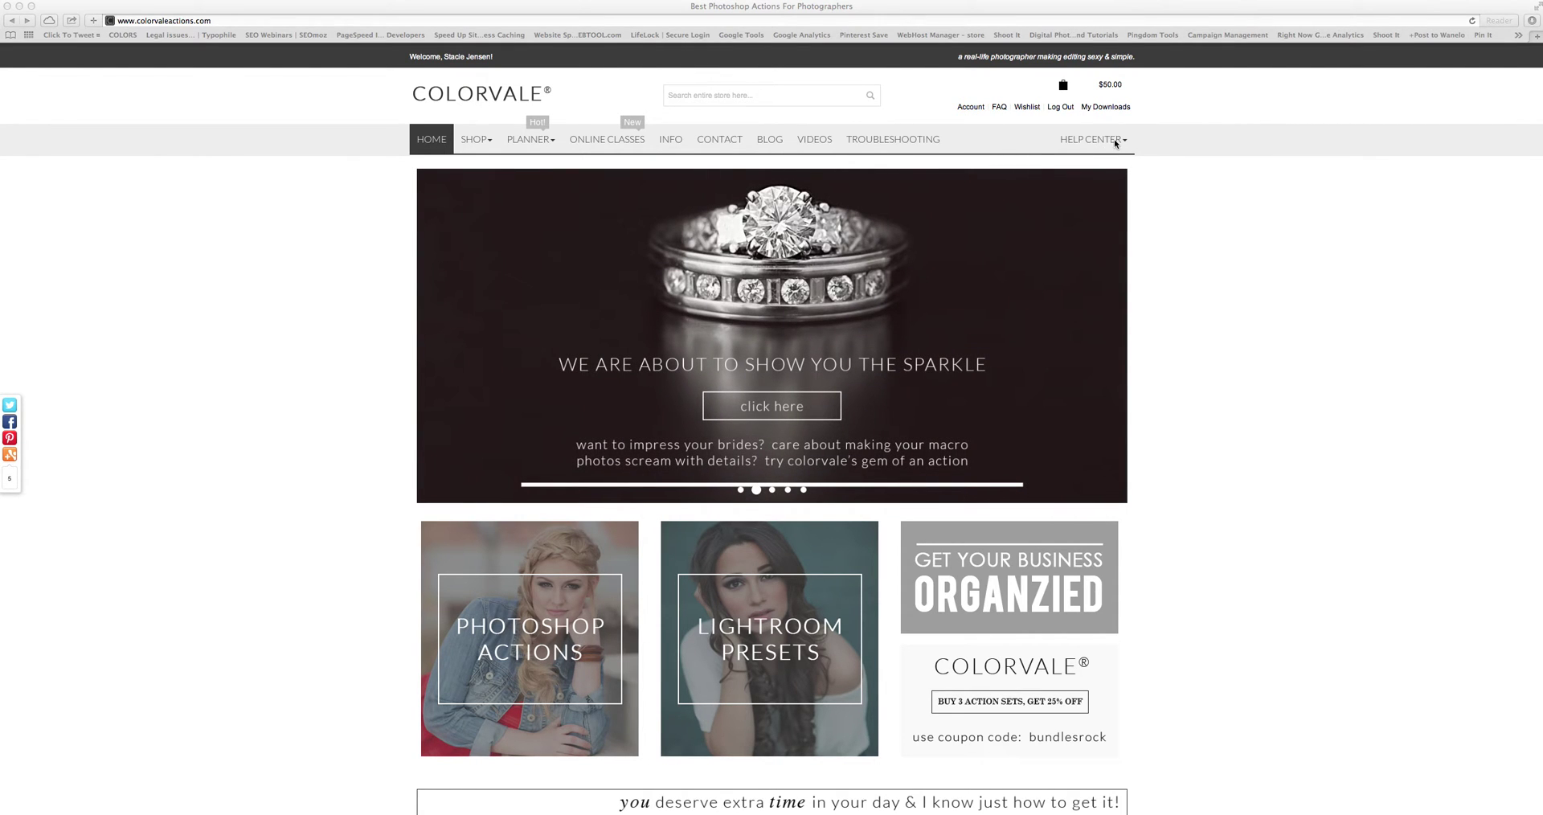
Open the Colorvale help page 'How To Install ACR Presets' showing the PC and Mac paths
left_click(1112, 141)
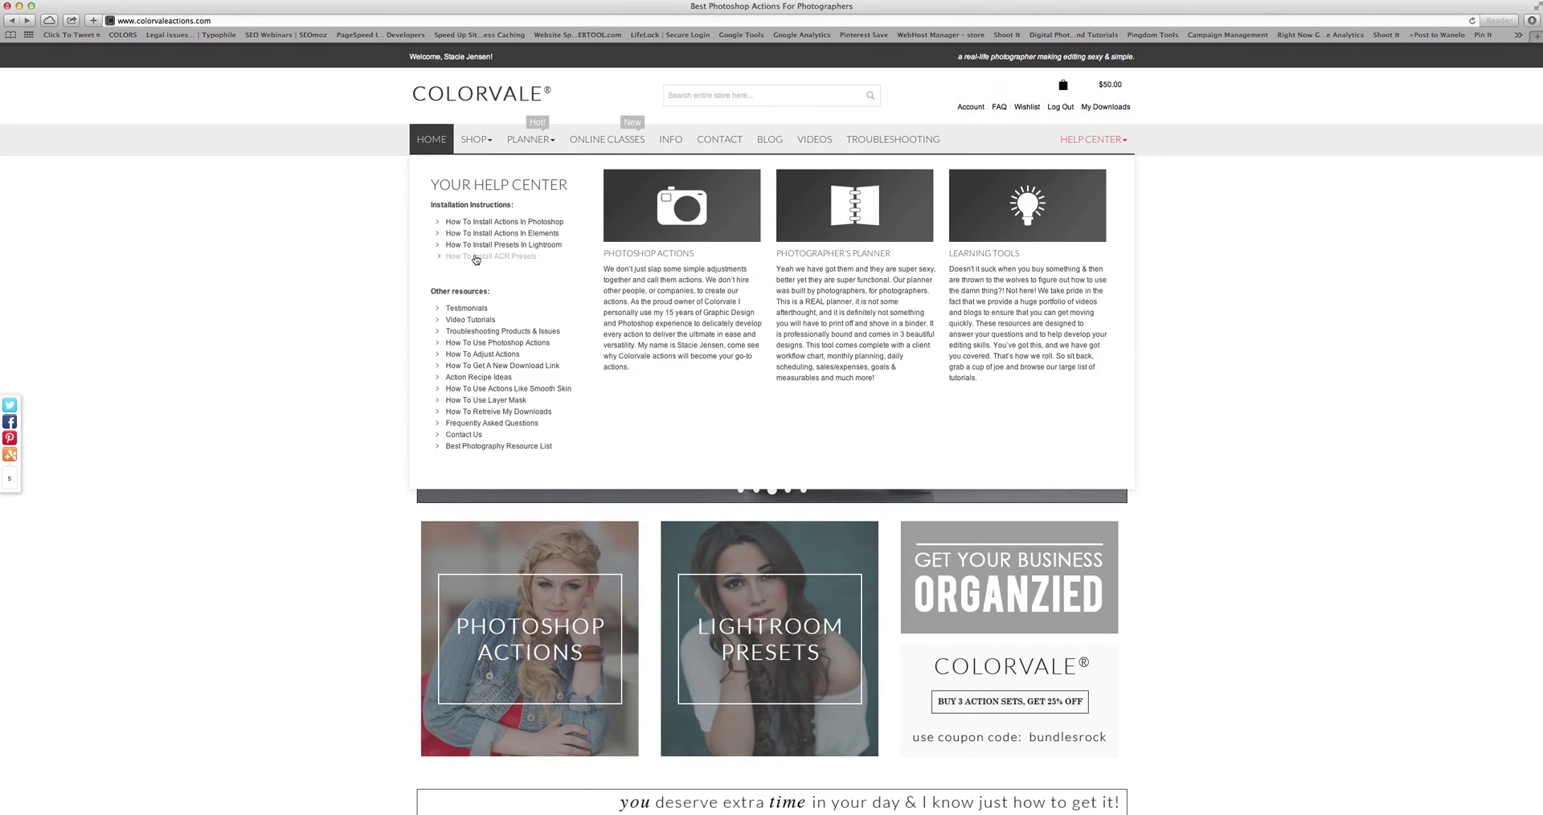
left_click(476, 257)
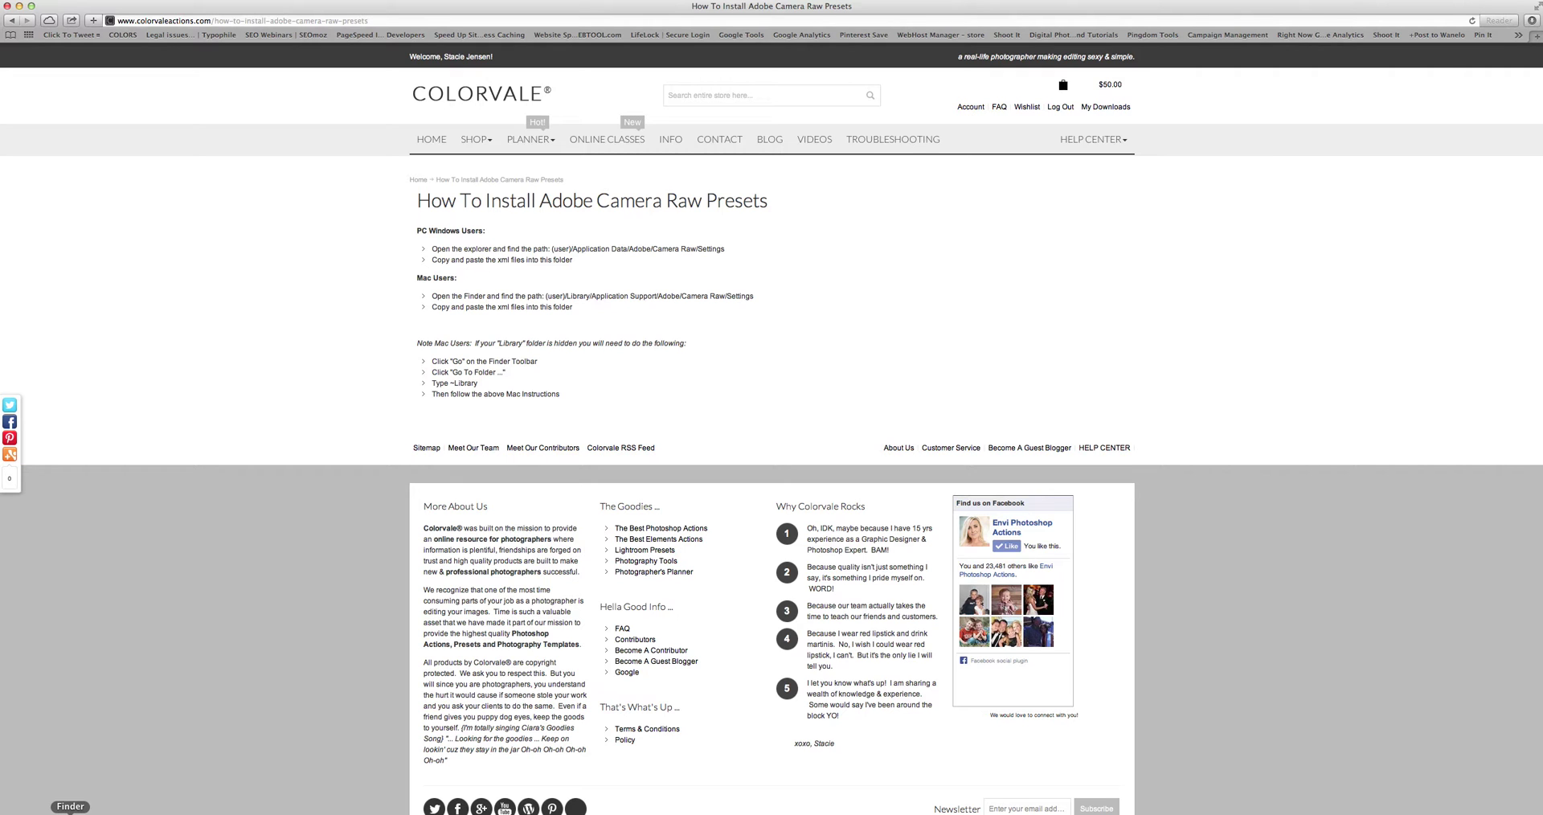
Copy all 39 Colorvale .xmp presets into Library/Application Support/Adobe/CameraRaw/Settings
left_click(71, 812)
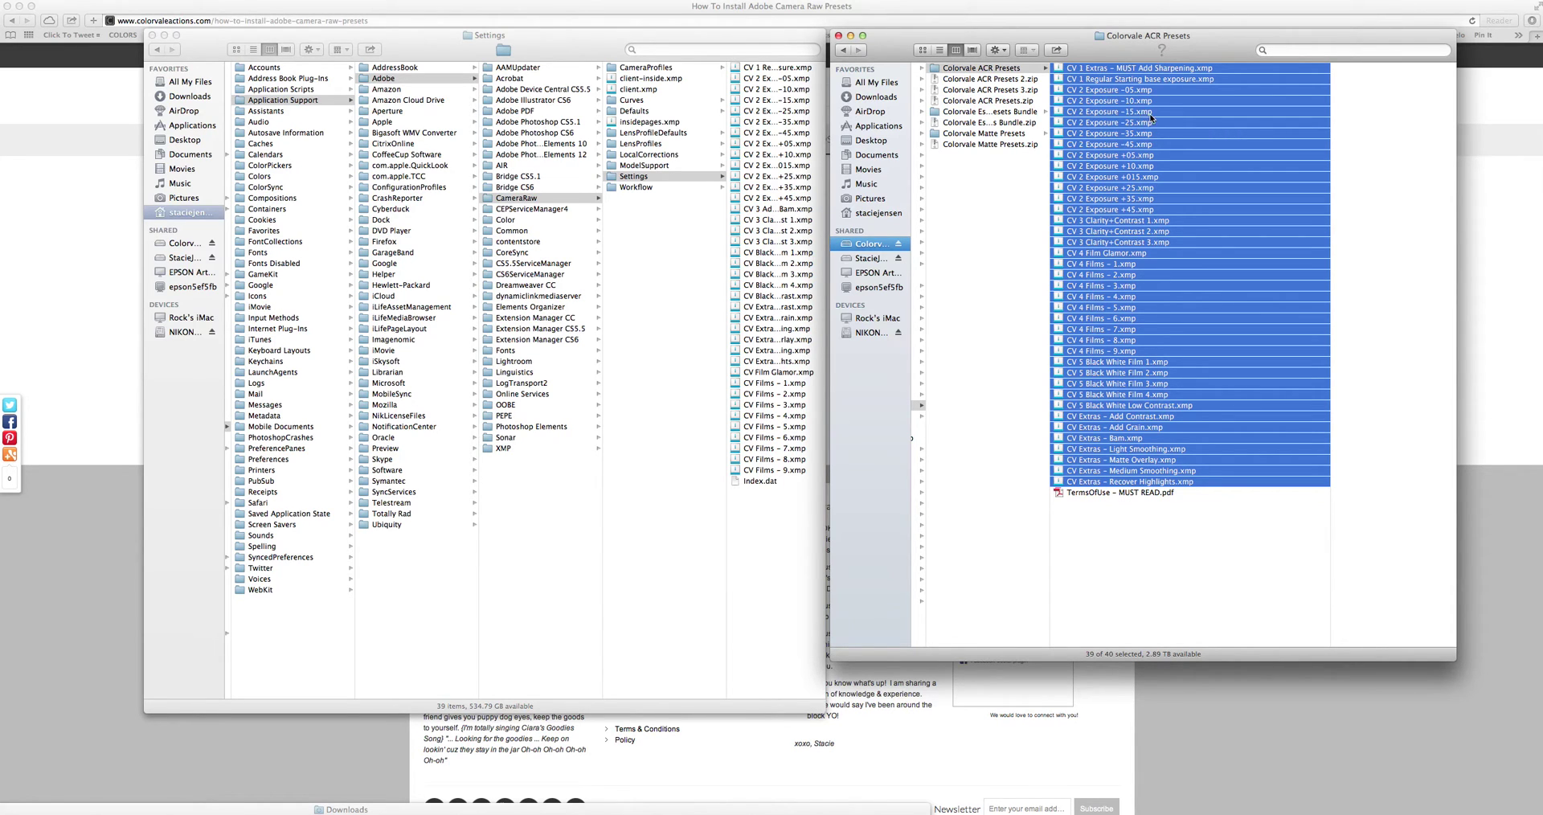
left_click(1112, 64)
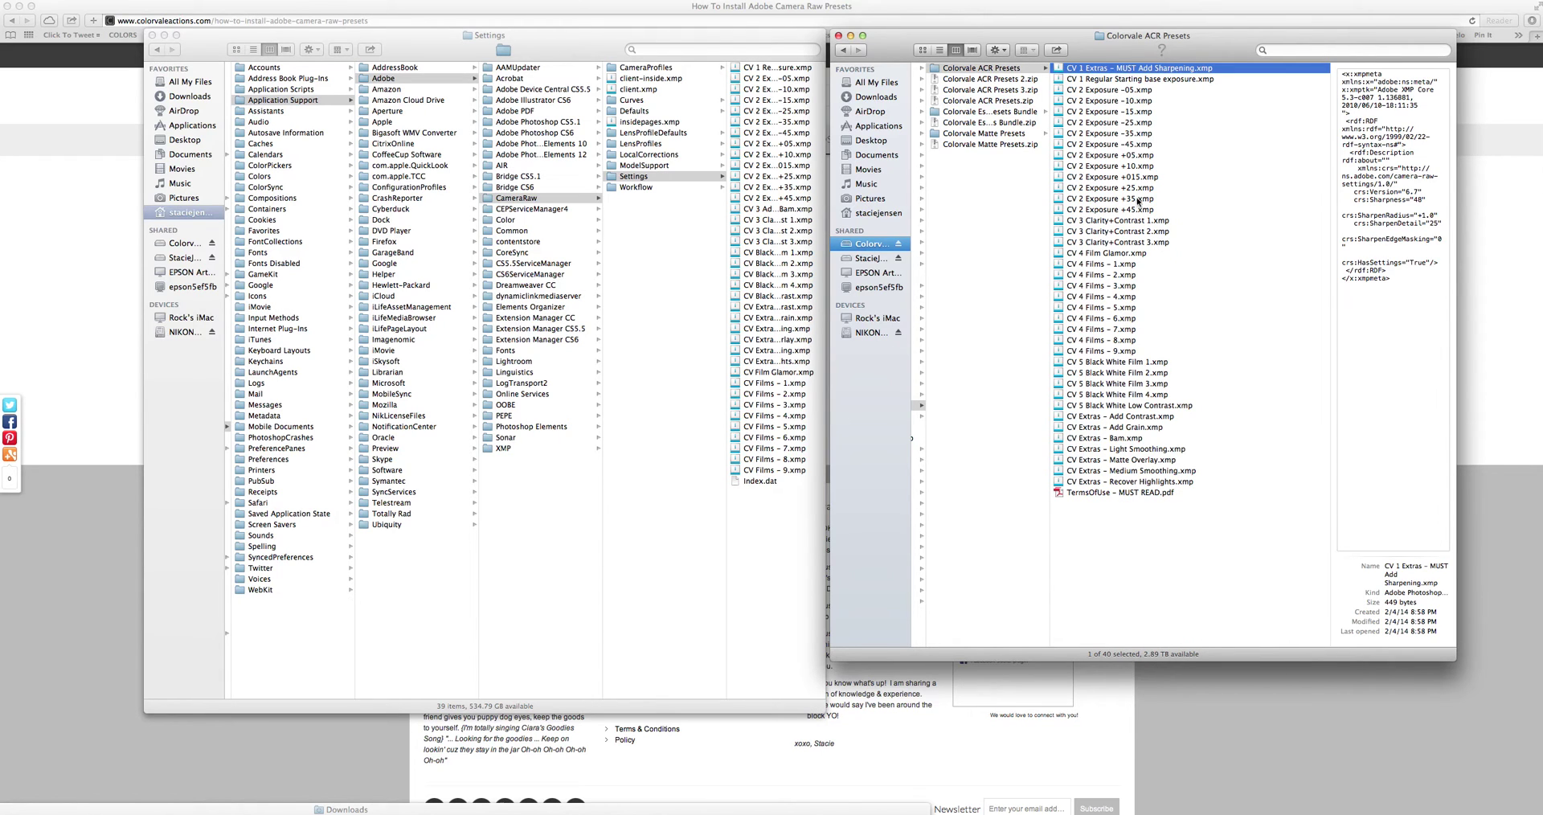
left_click(1136, 482, "shift")
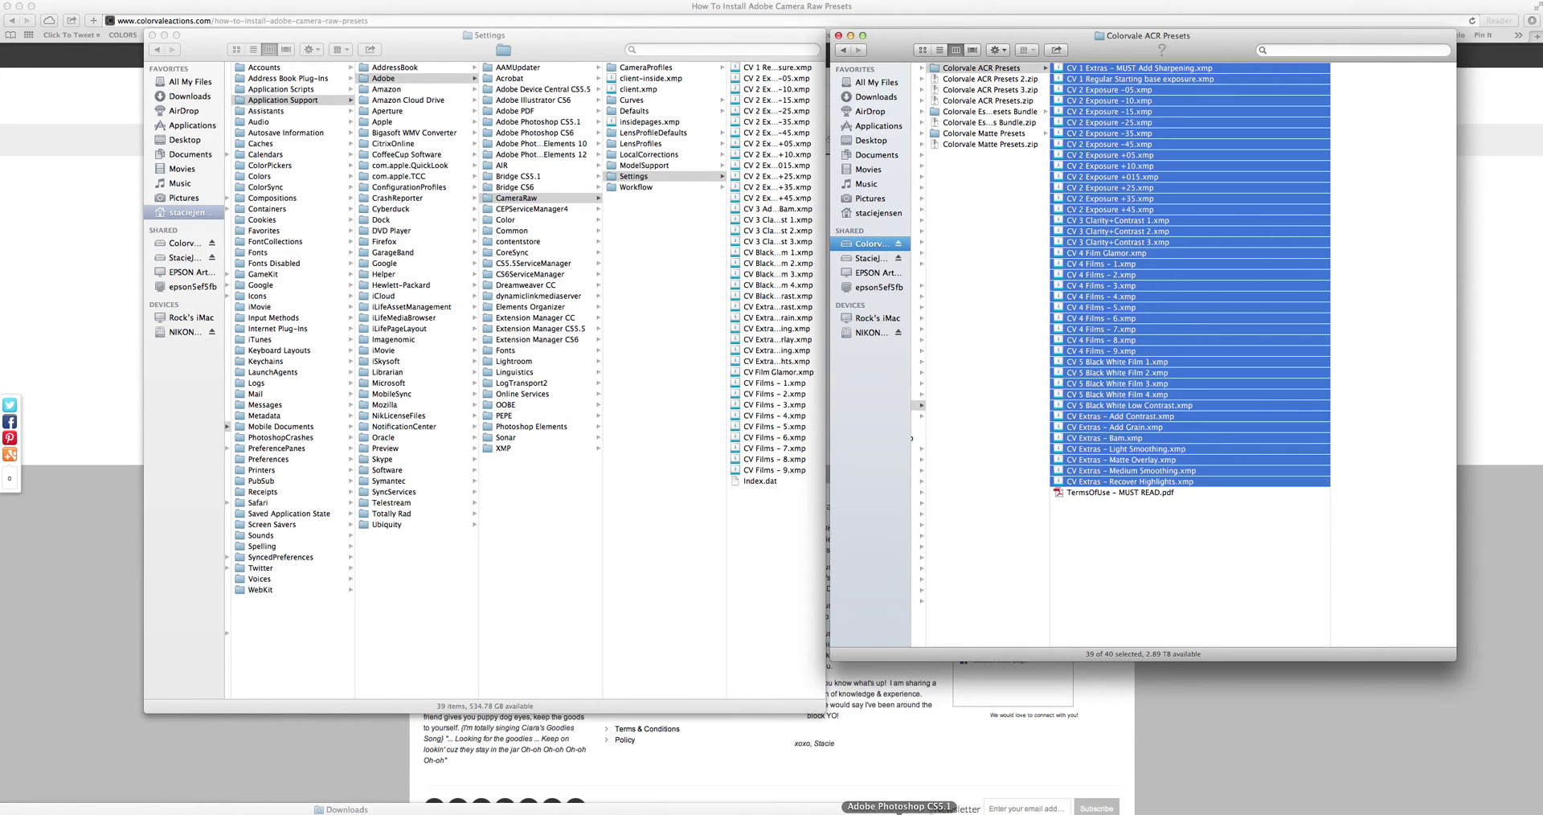
left_click(898, 810)
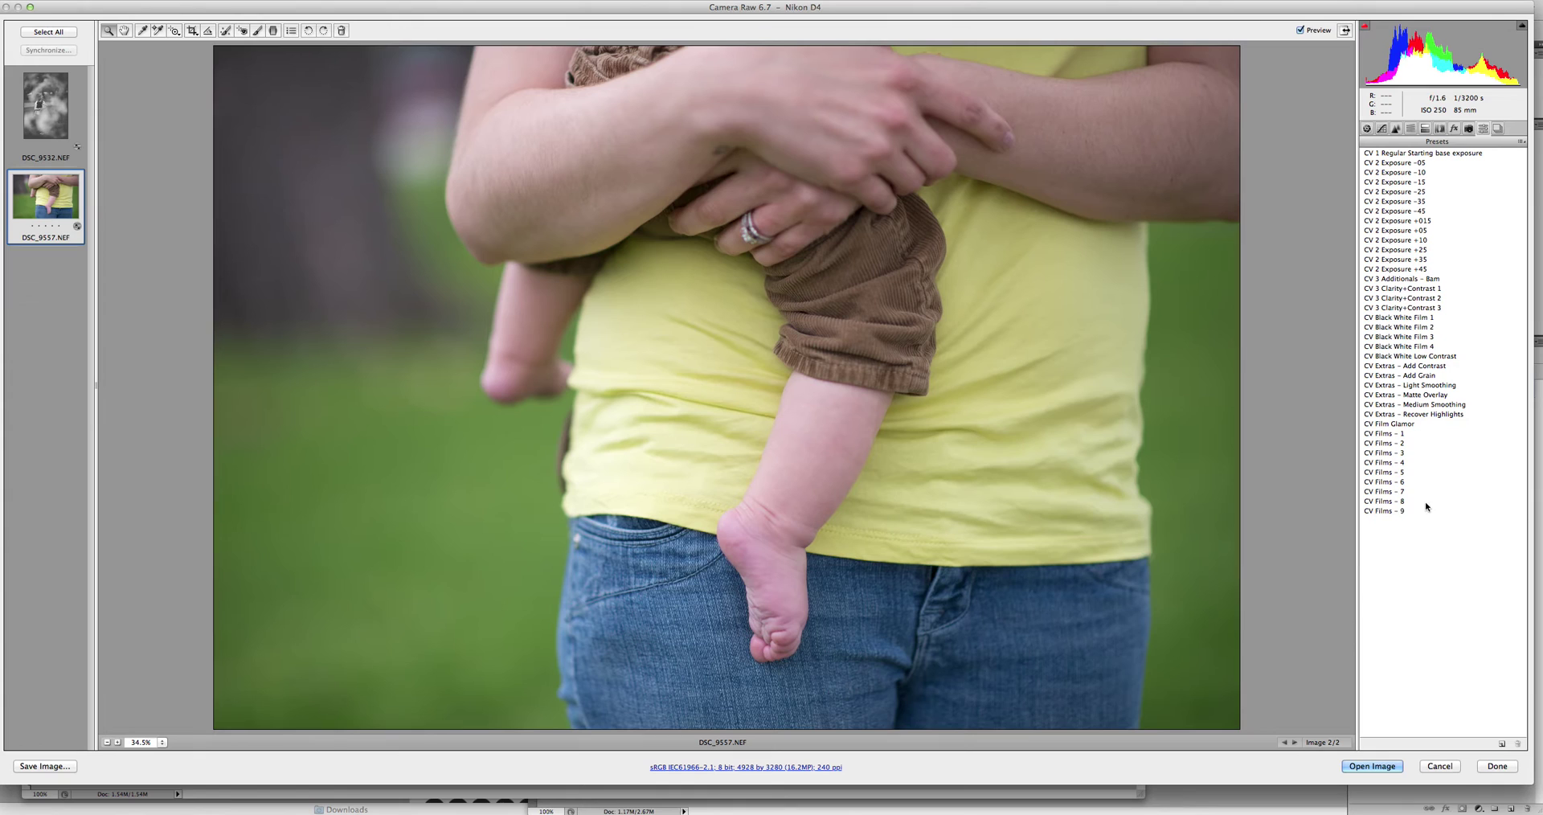
Apply the CV 1 Regular Starting base exposure preset to DSC_9557.NEF in the Presets tab
left_click(1397, 154)
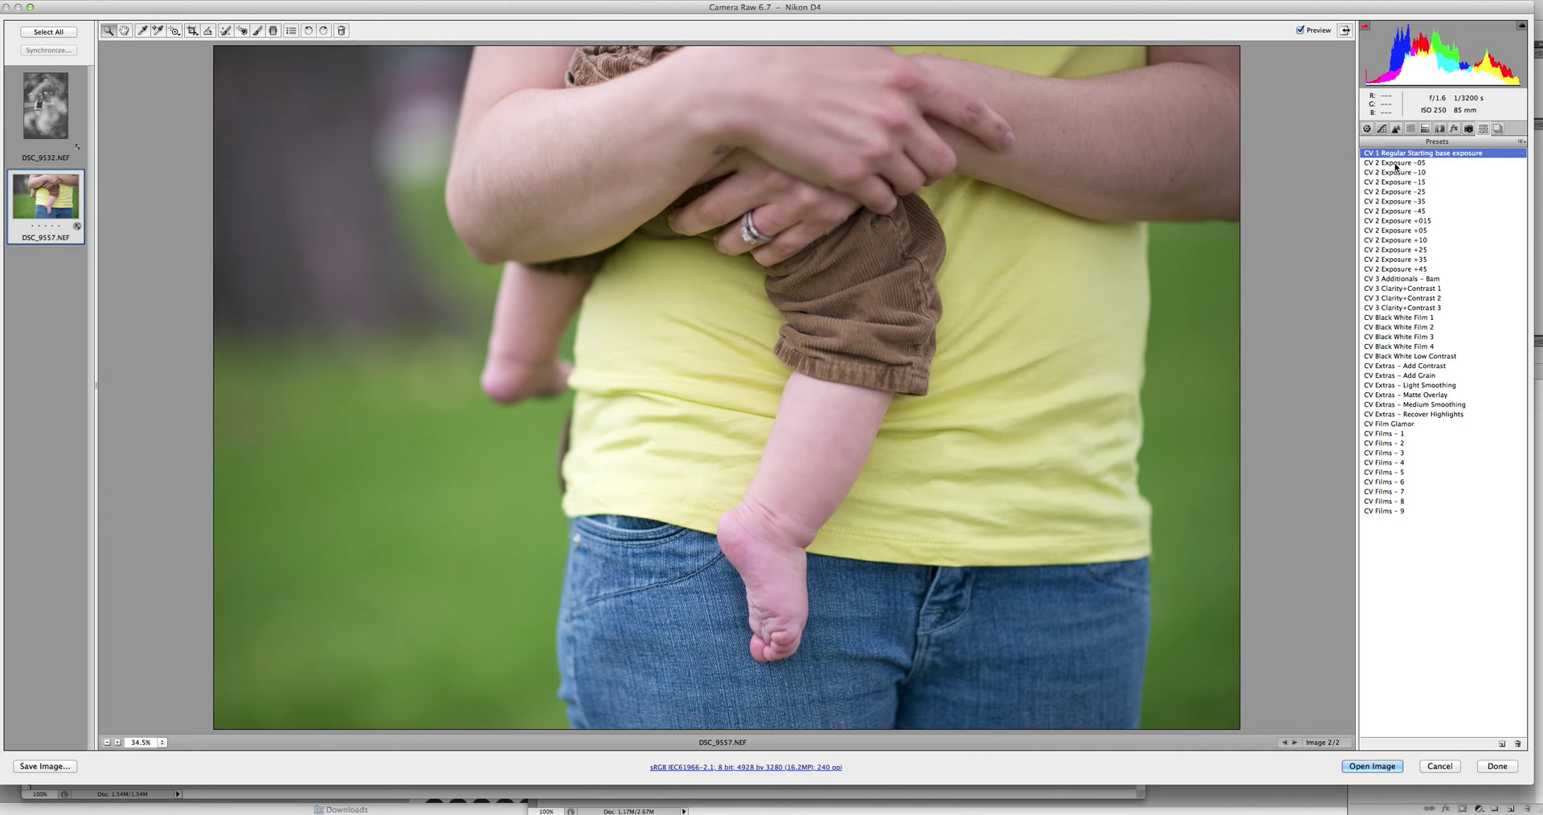
Compare CV 2 Exposure presets from -25 to +15, settling on CV 2 Exposure +05
left_click(1396, 164)
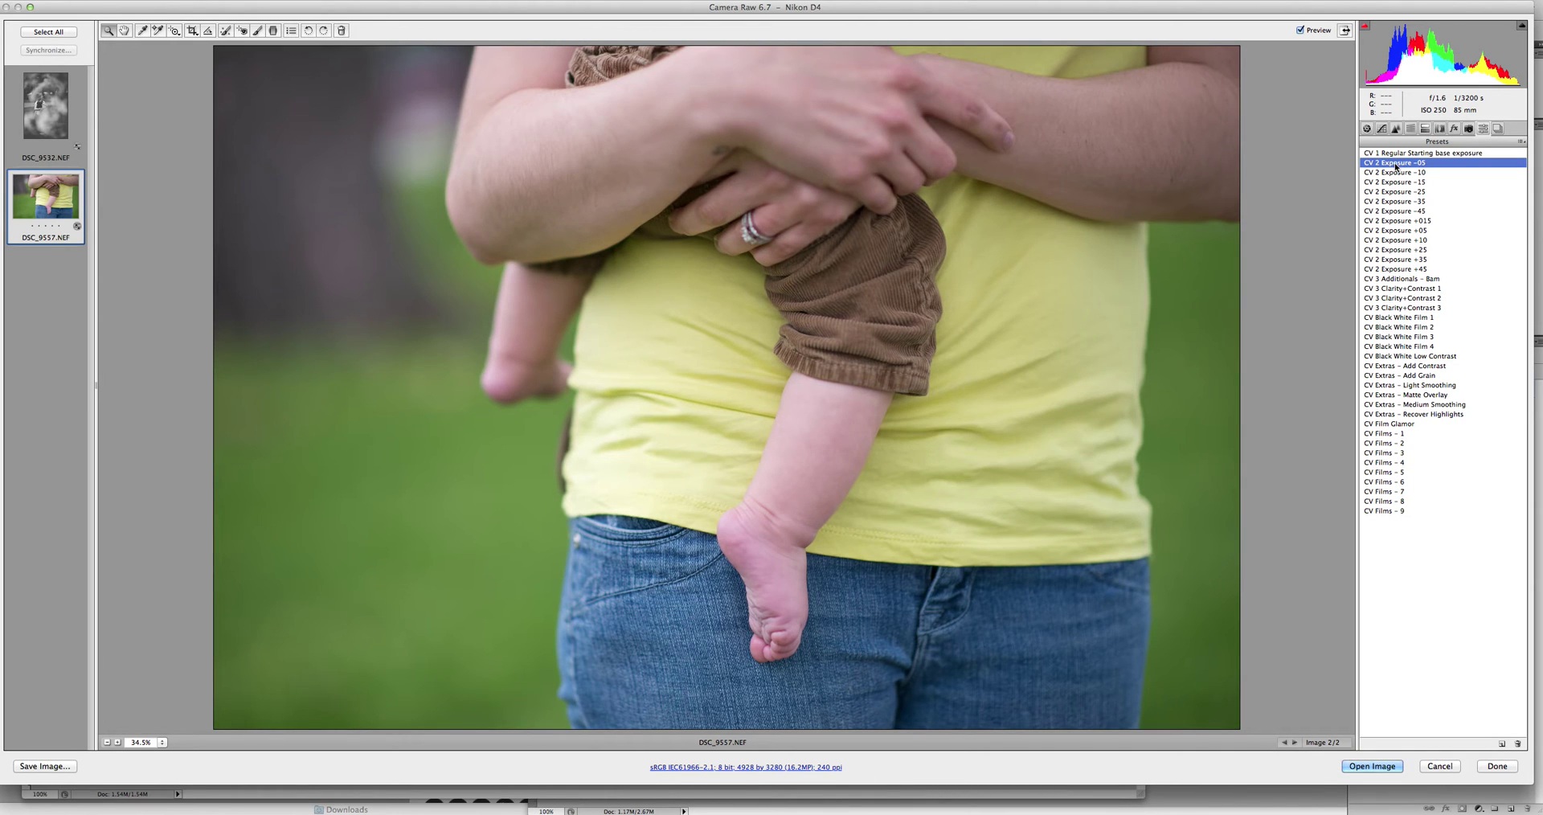
left_click(1410, 173)
left_click(1407, 182)
left_click(1408, 196)
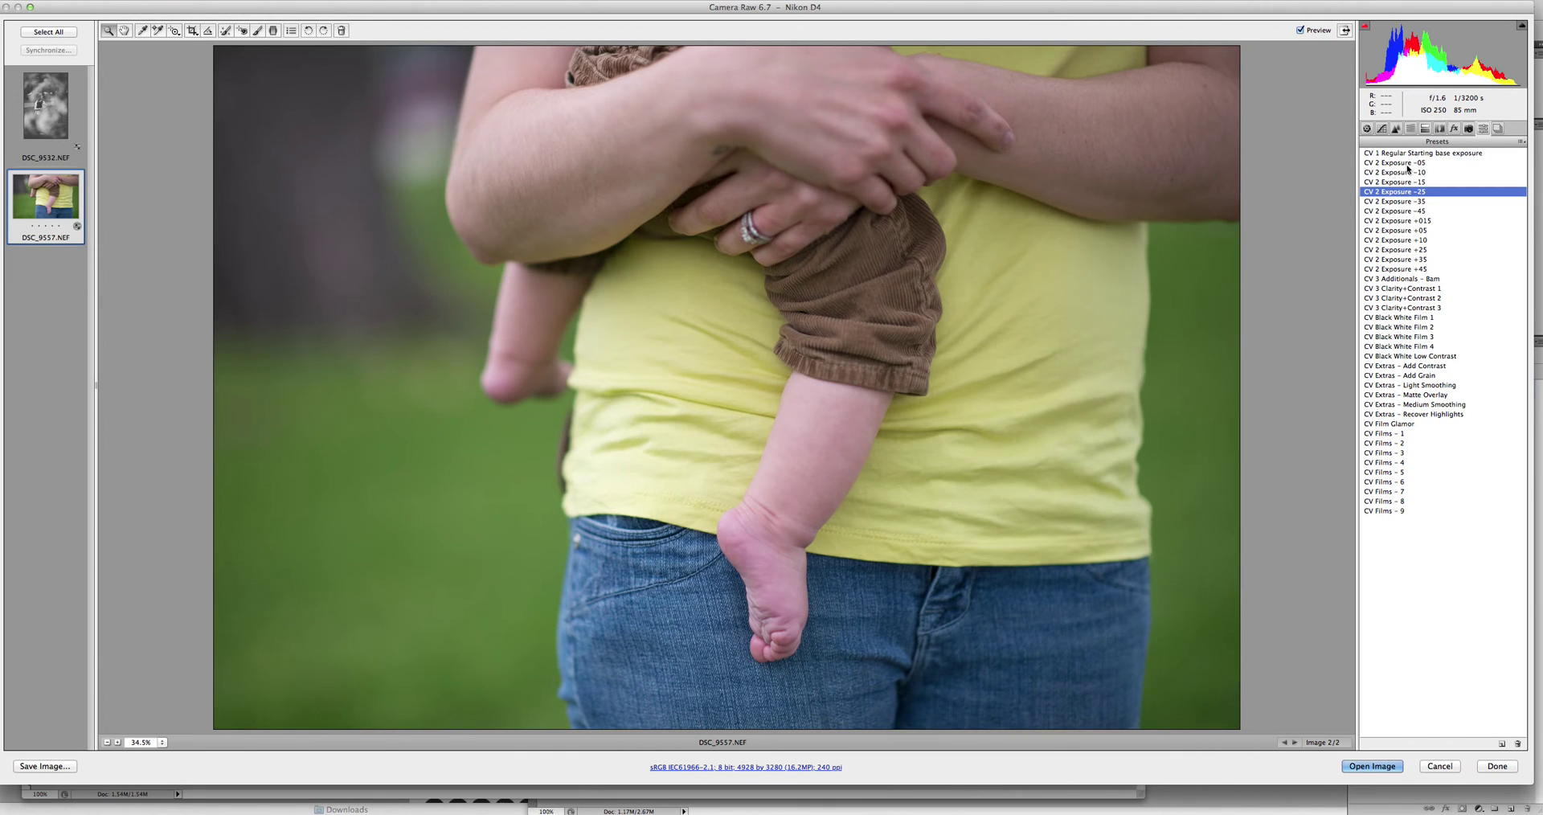
left_click(1407, 239)
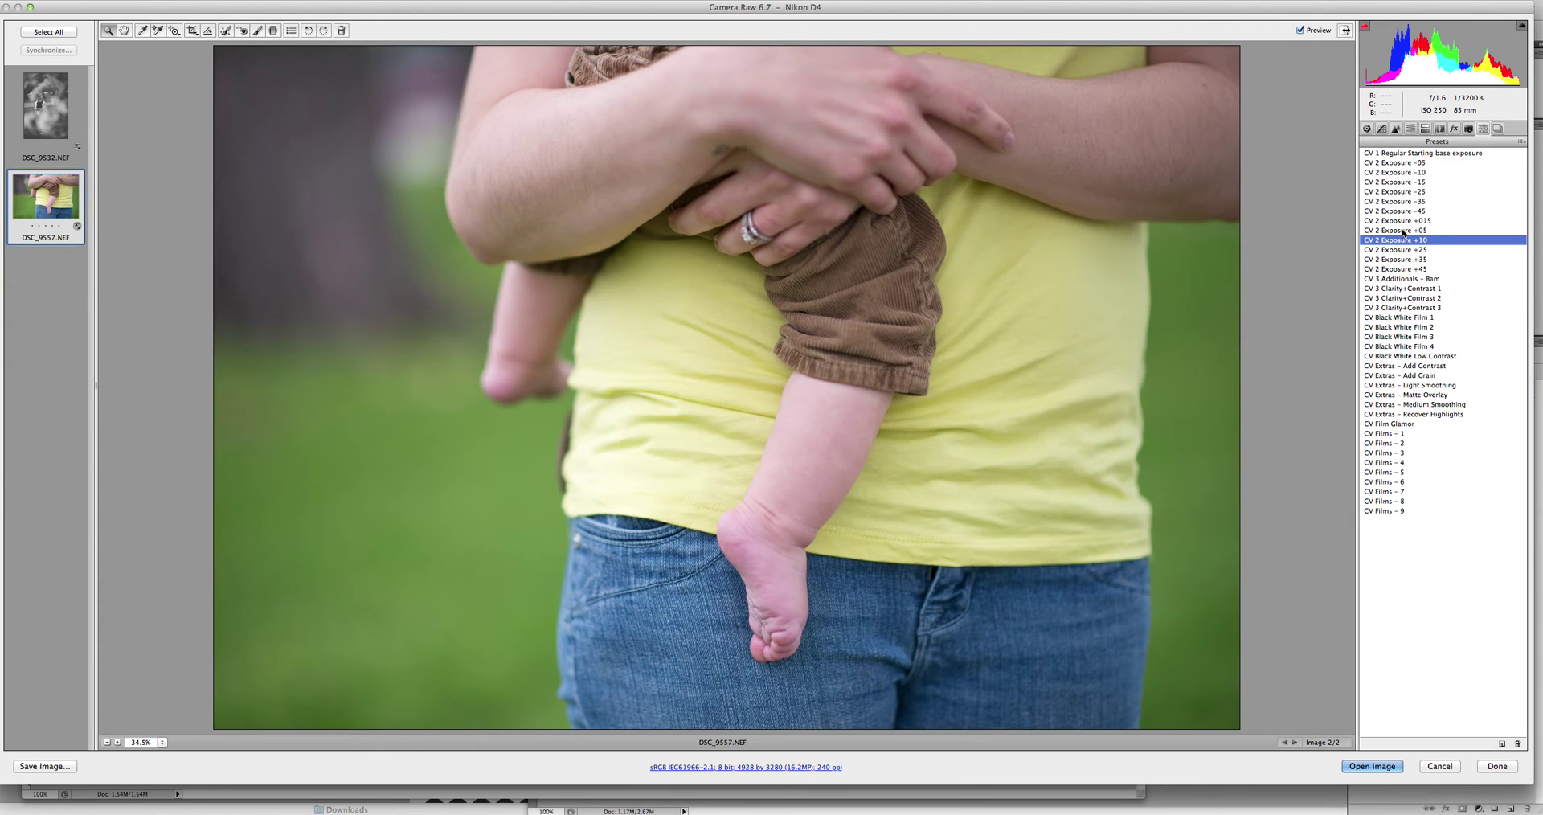
left_click(1403, 231)
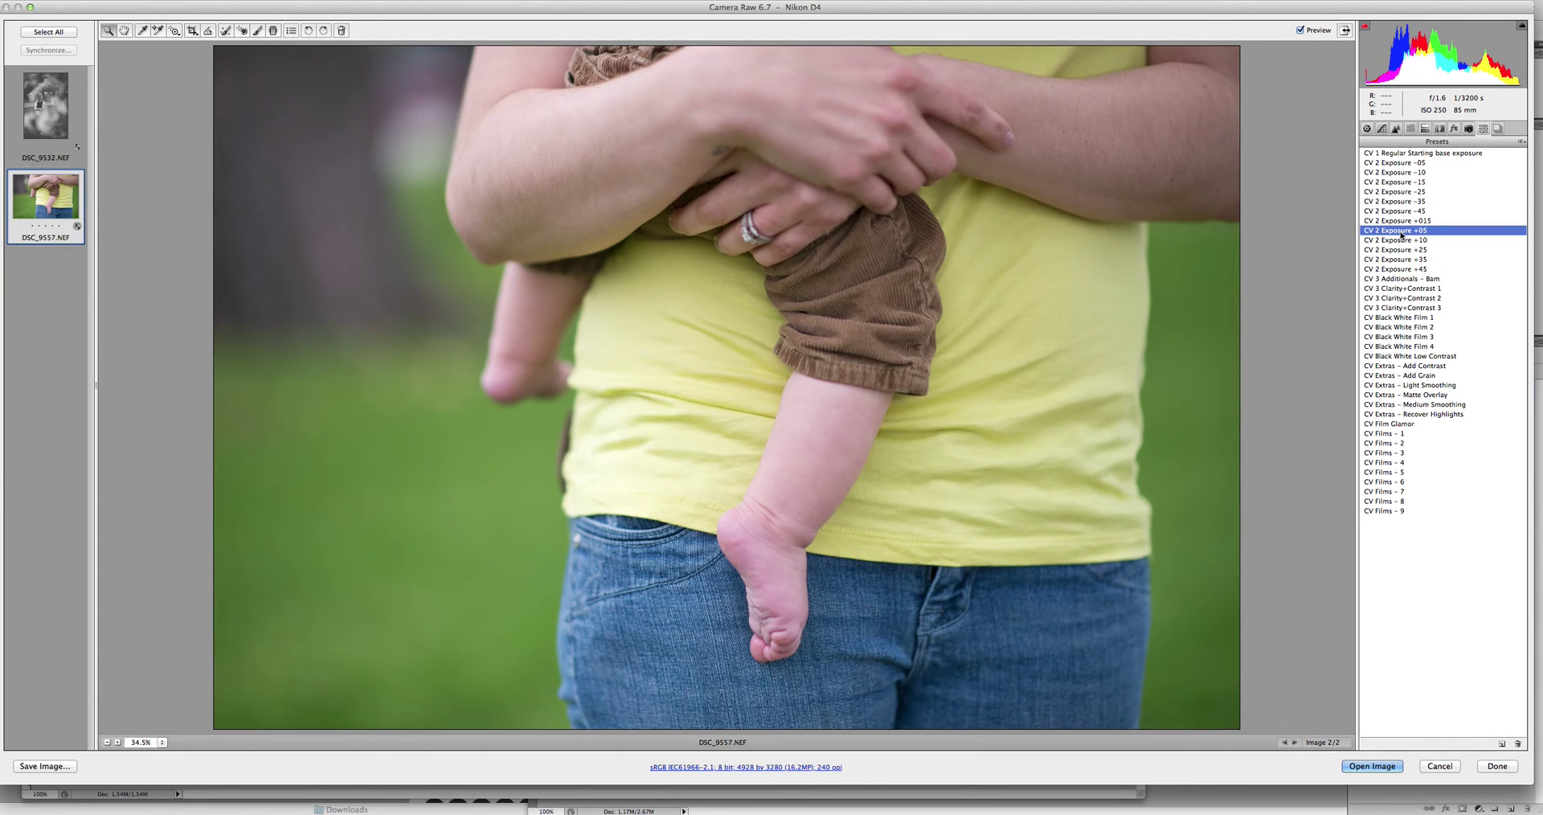
left_click(1398, 222)
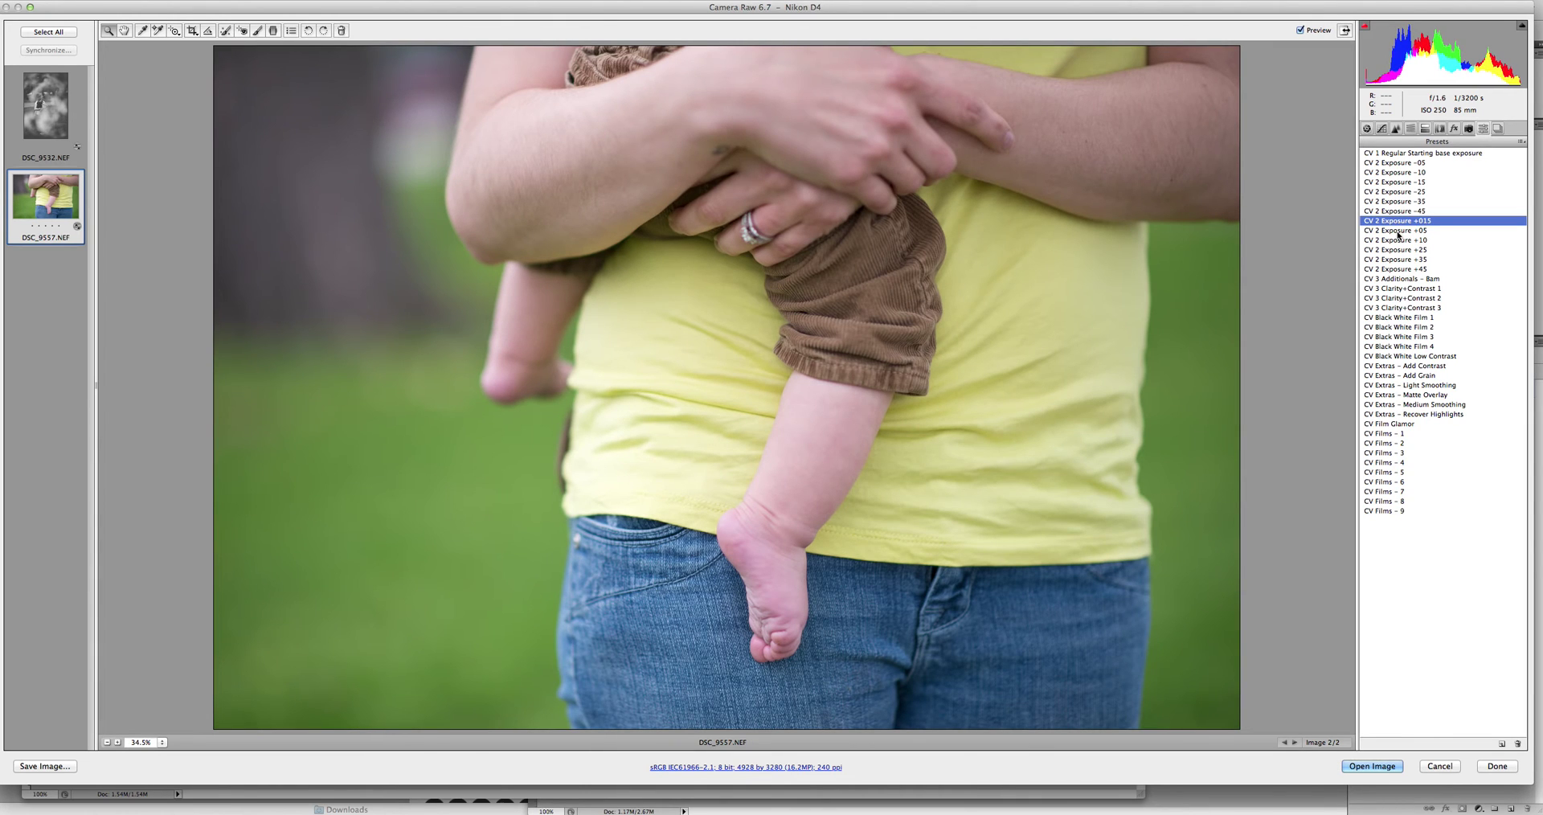
left_click(1398, 232)
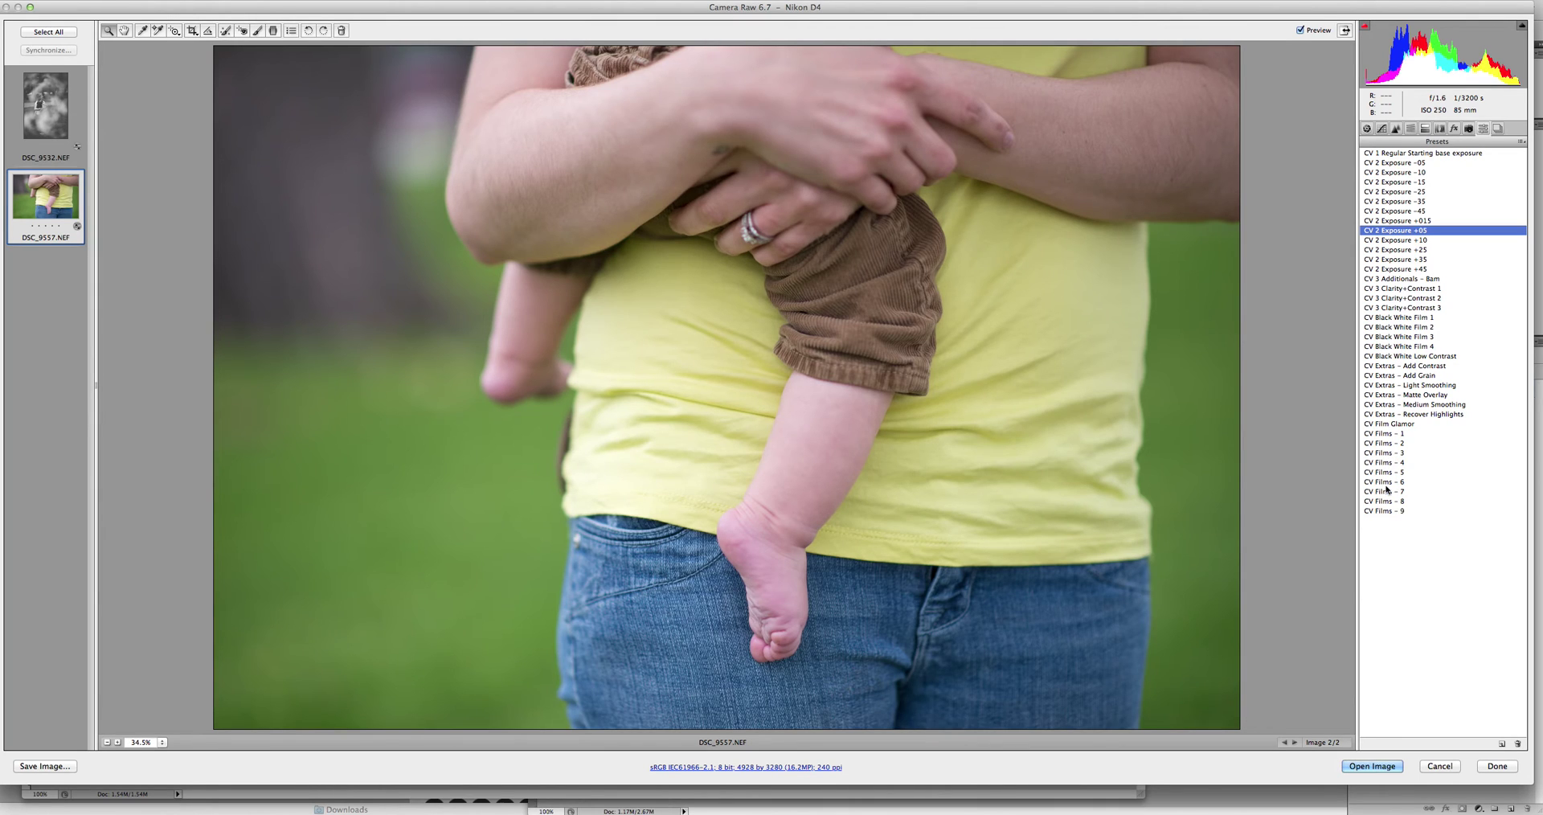
Try CV Films - 1, CV Film Glamor and CV Films - 3, then apply CV Films - 5
left_click(1386, 435)
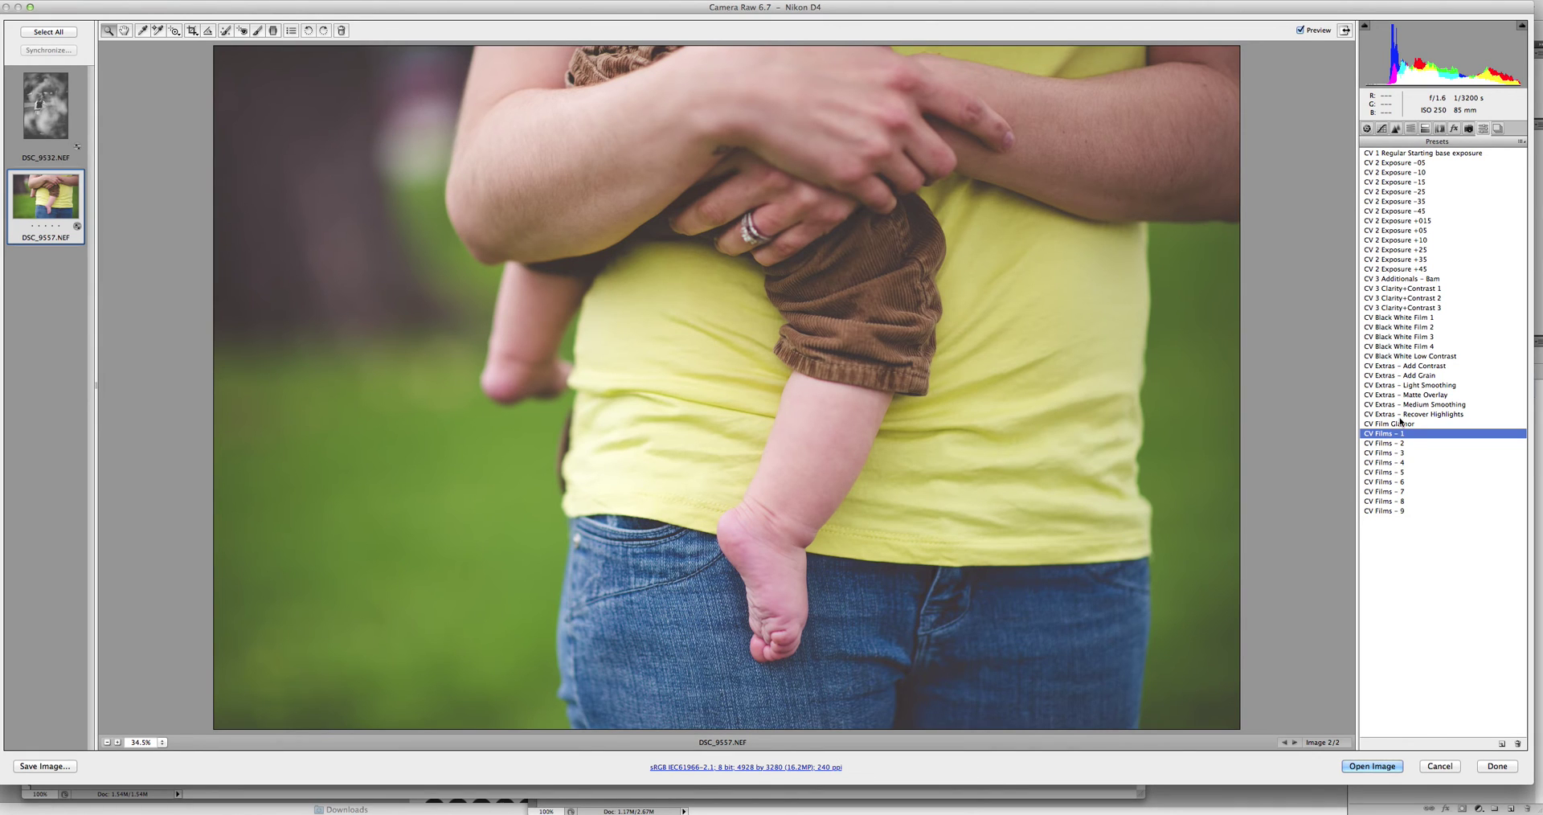
left_click(1399, 425)
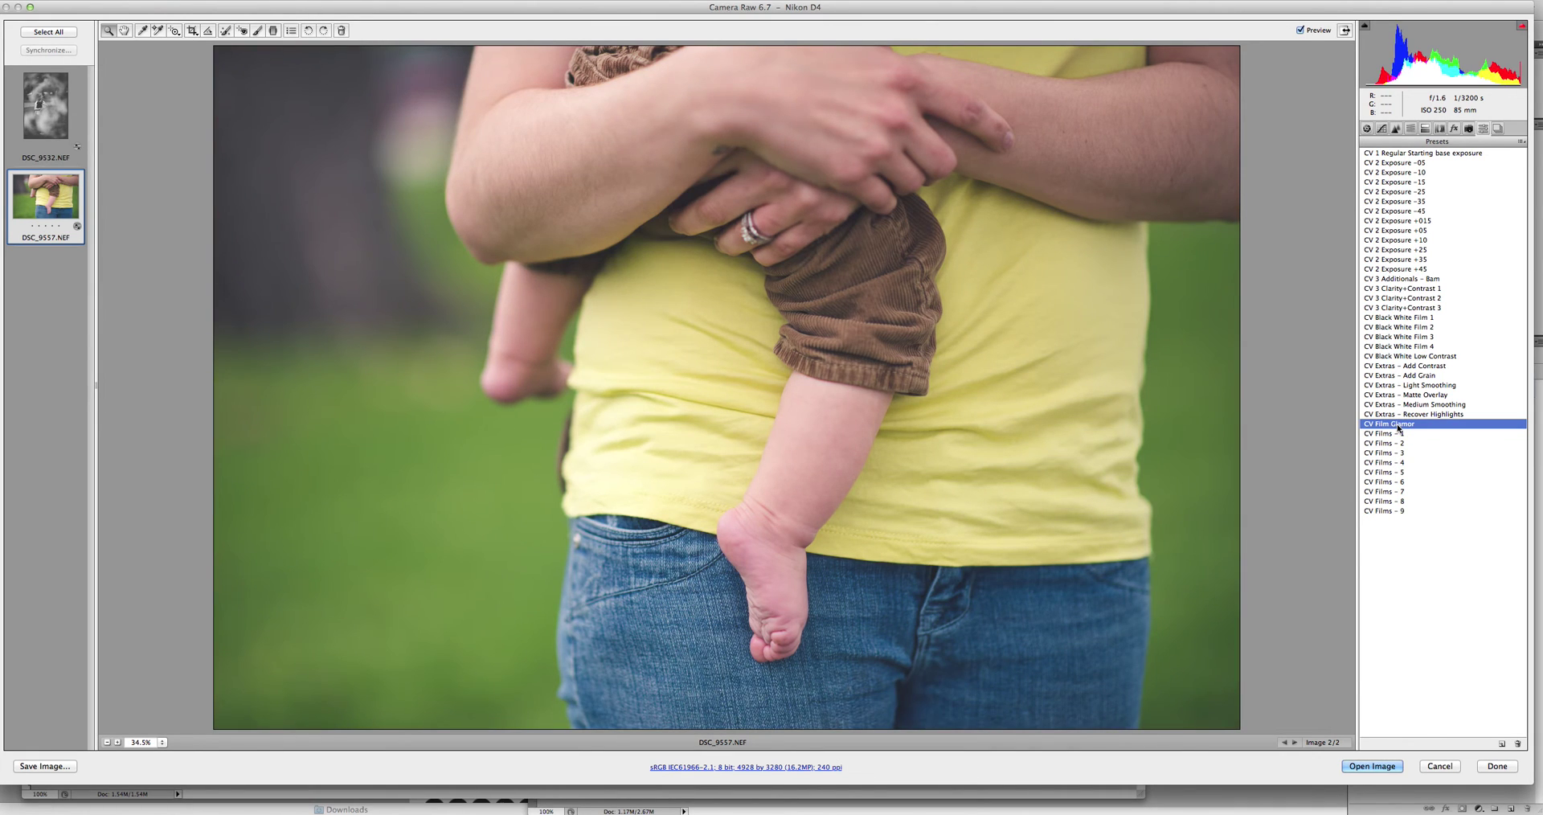
left_click(1383, 452)
left_click(1384, 472)
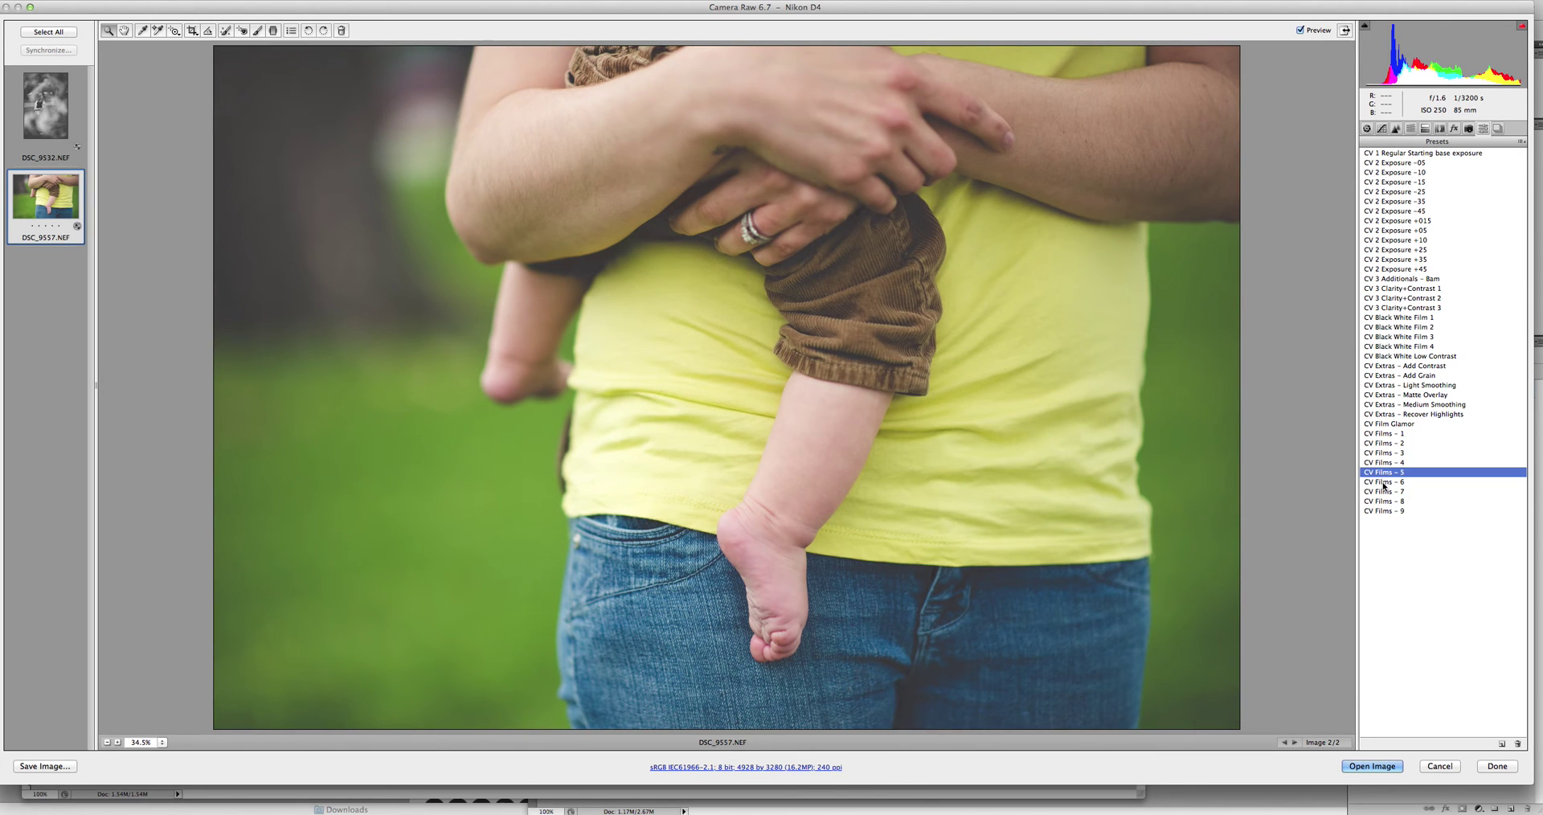
In Save Options, replace the file-name prefix with the subject's name plus a hyphen, keeping JPEG quality 12
left_click(56, 768)
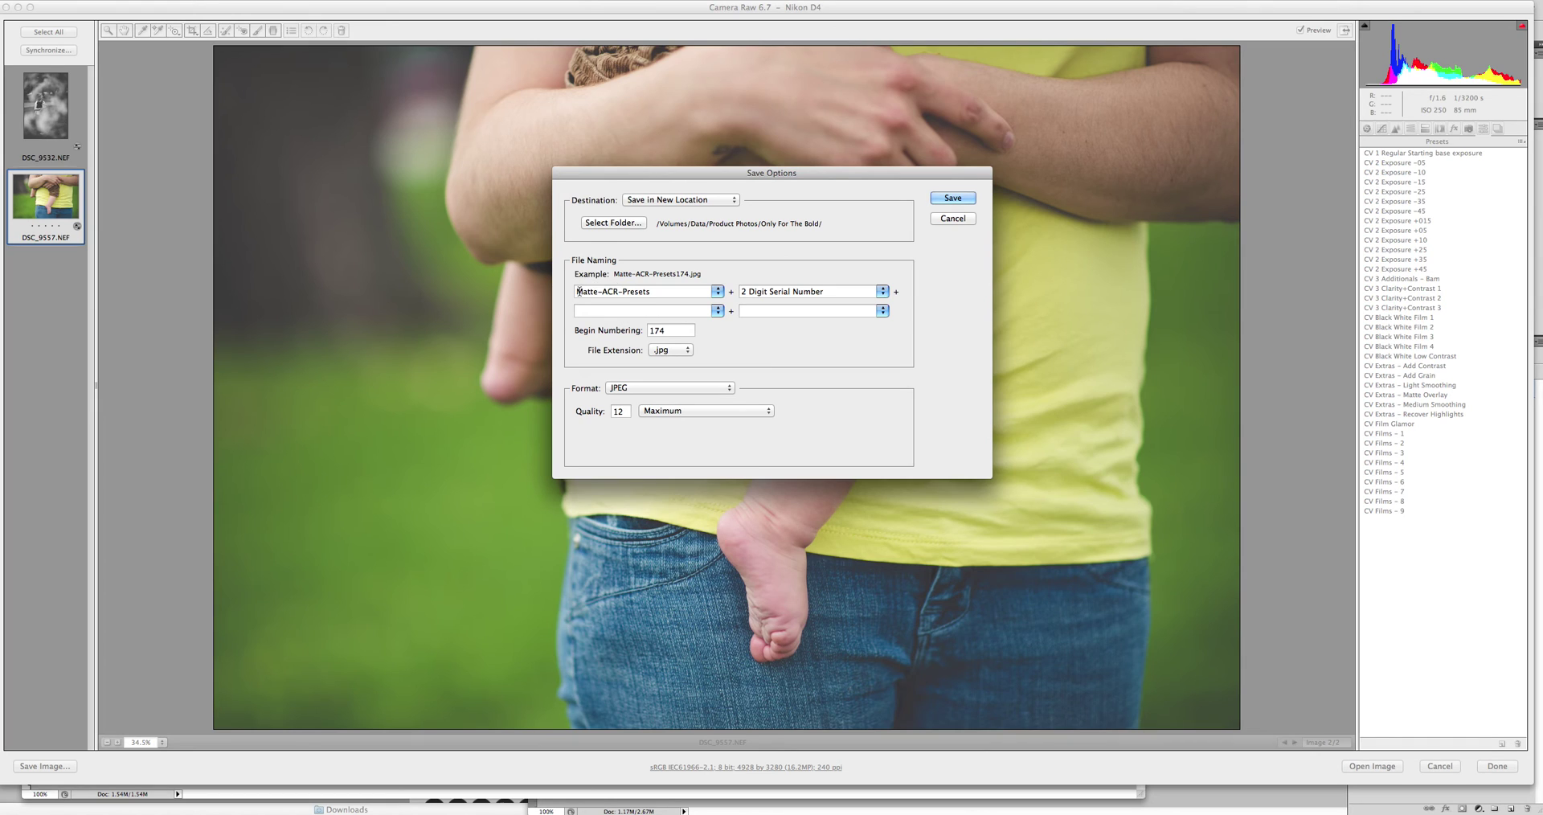
left_click_drag(575, 291, 652, 292)
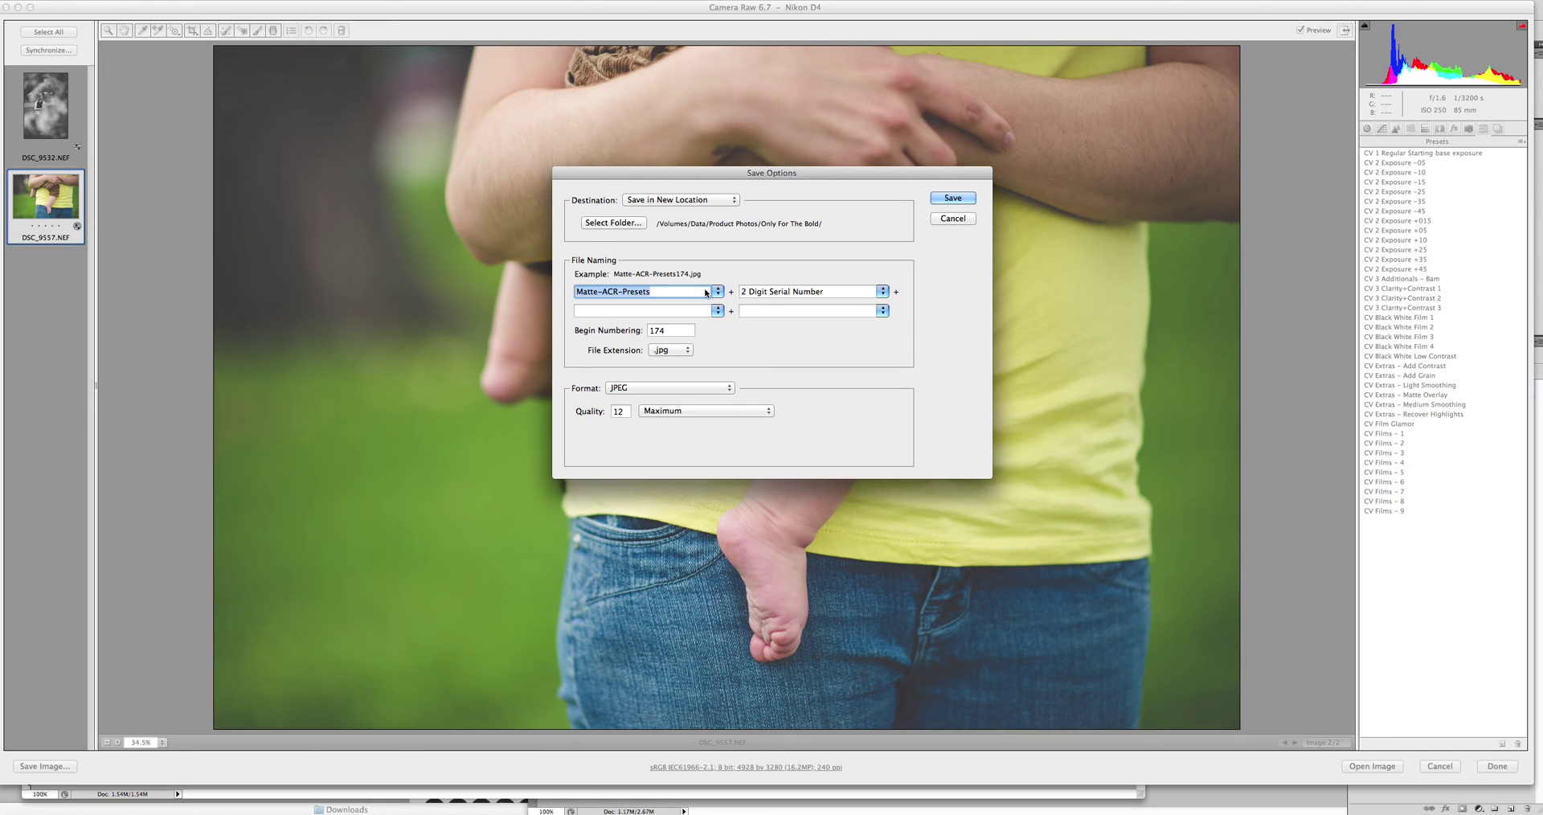
type("Sam")
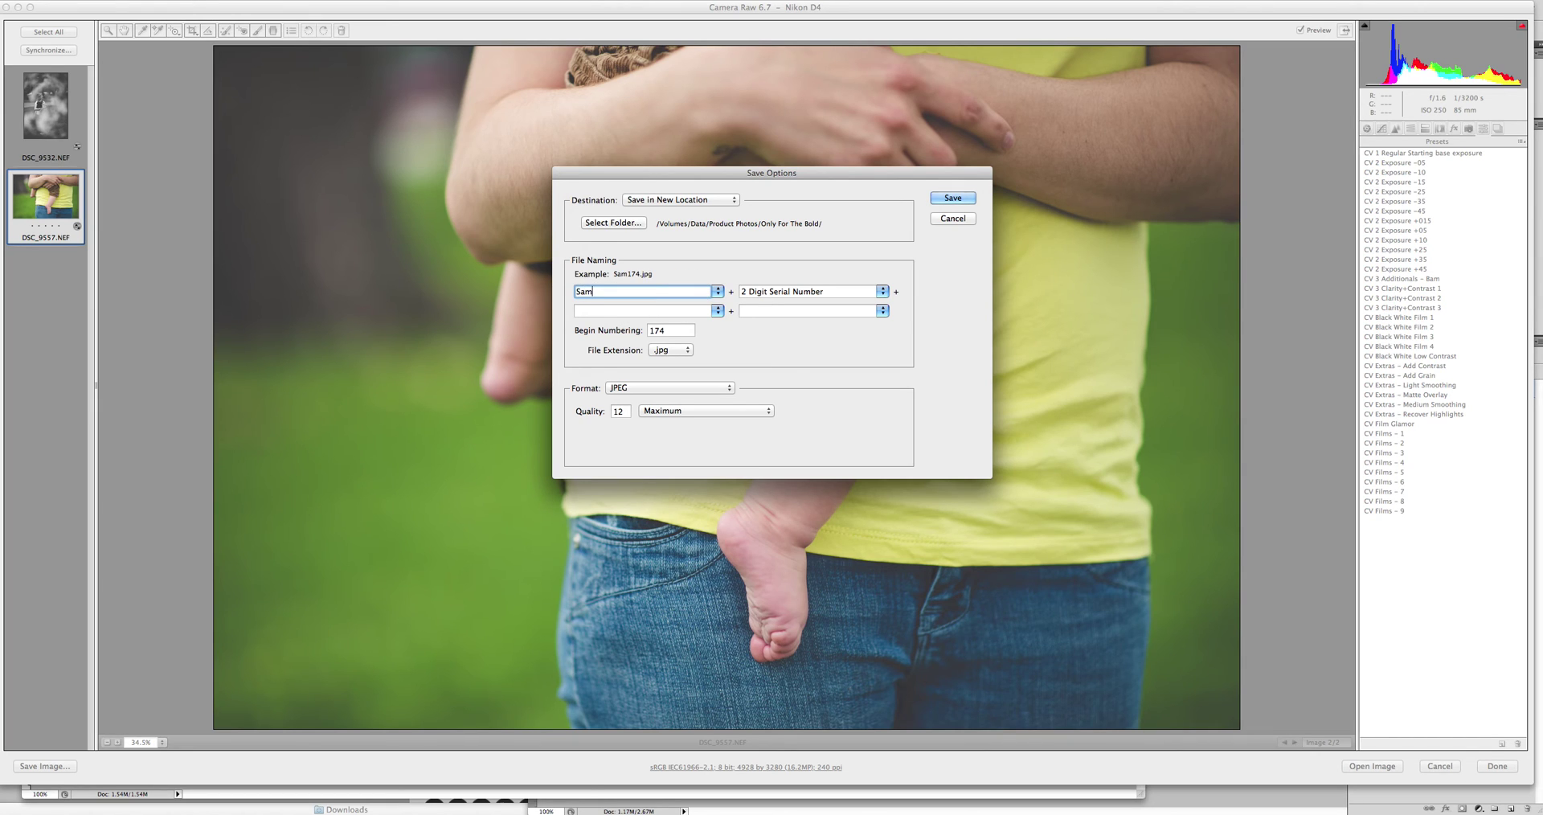
type("-Hugh")
type("-")
Cancel saving, apply CV Black White Film 4, then settle on CV 2 Exposure +35 instead of +45
left_click(953, 218)
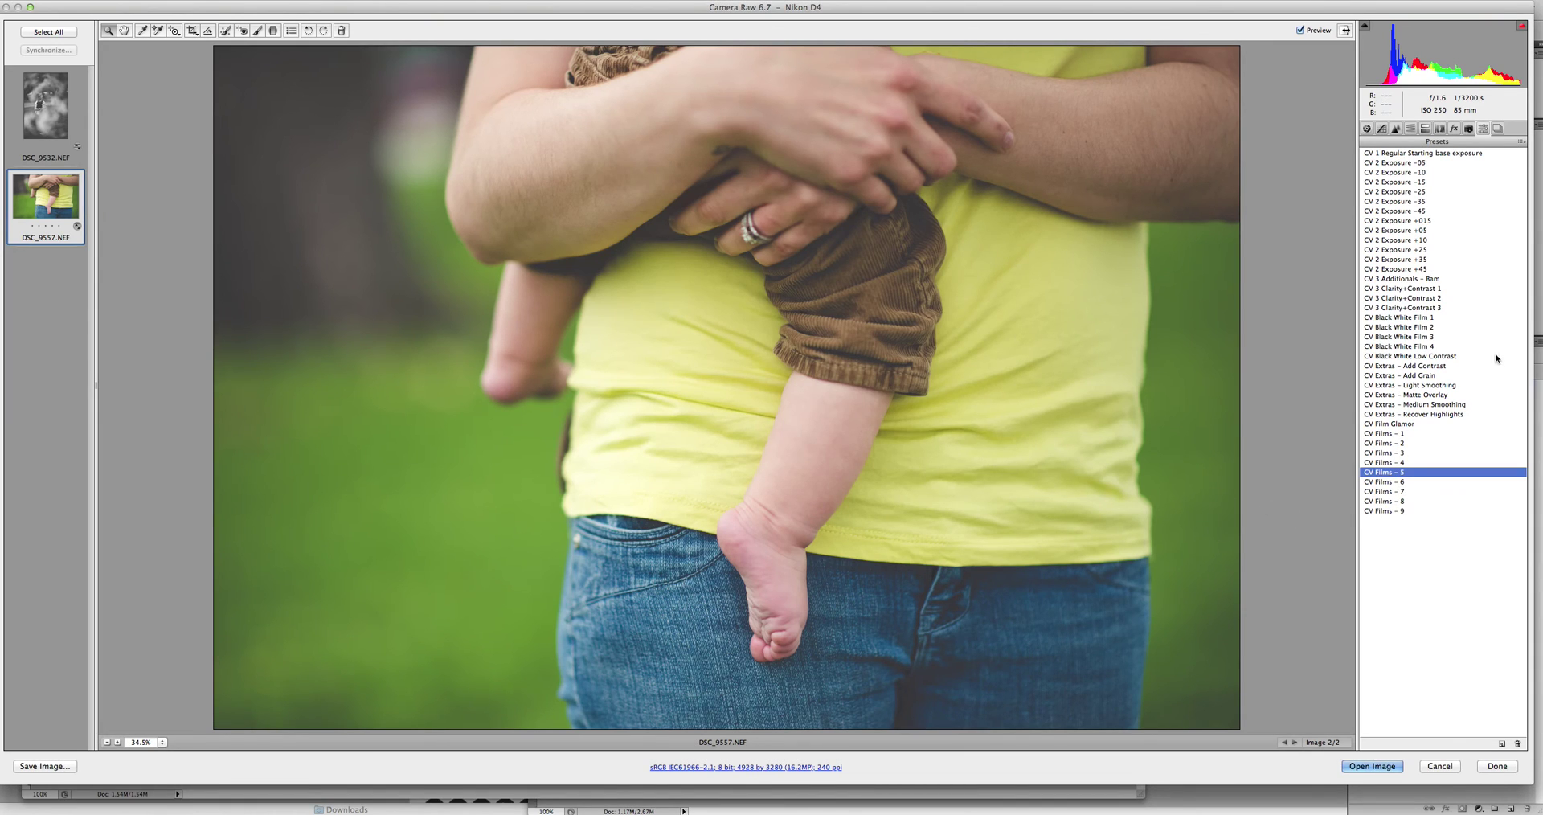
left_click(1408, 348)
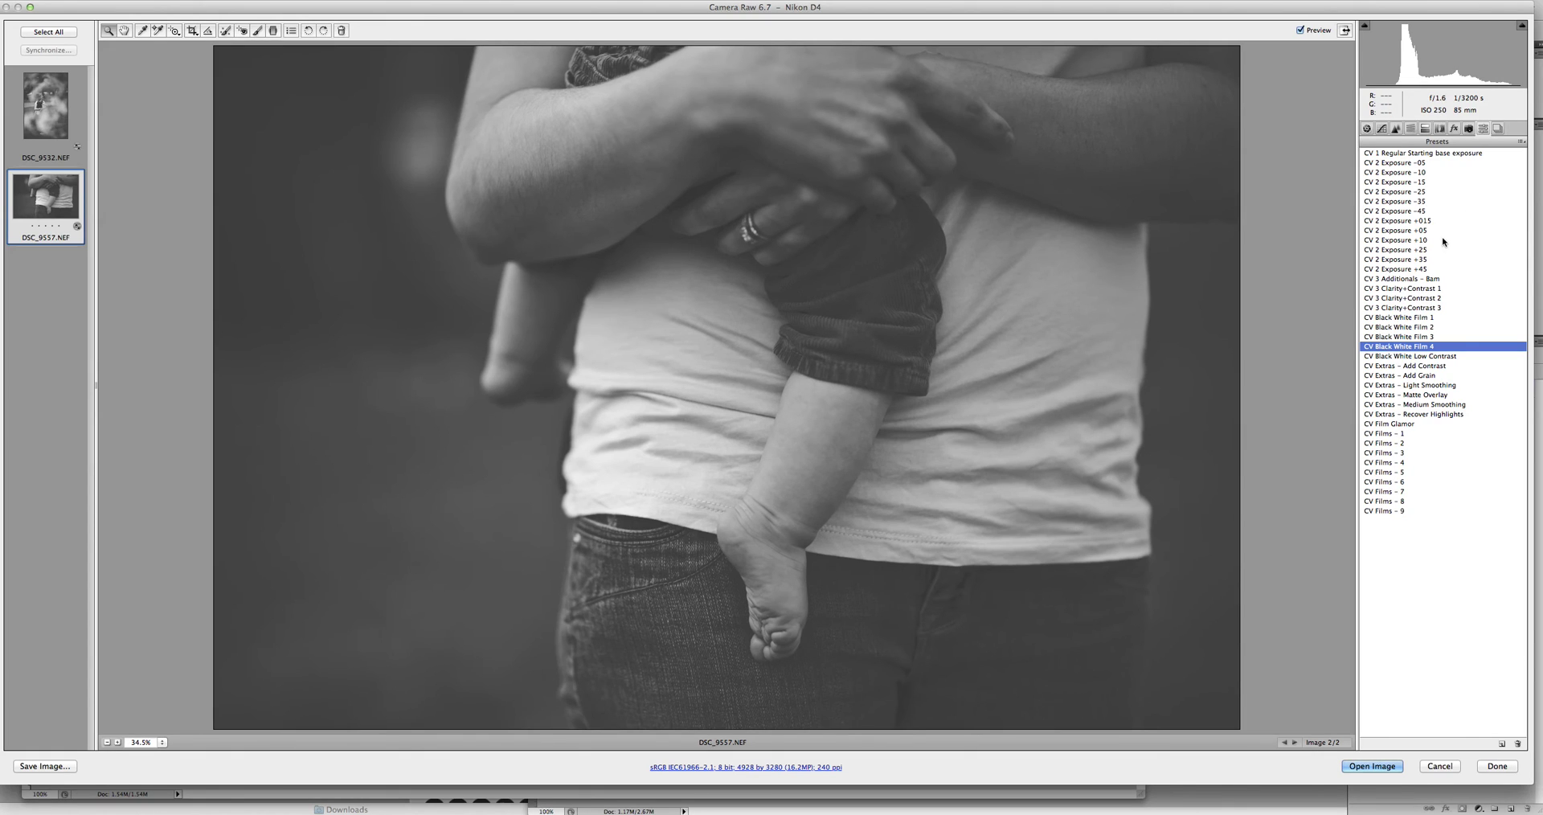
left_click(1399, 268)
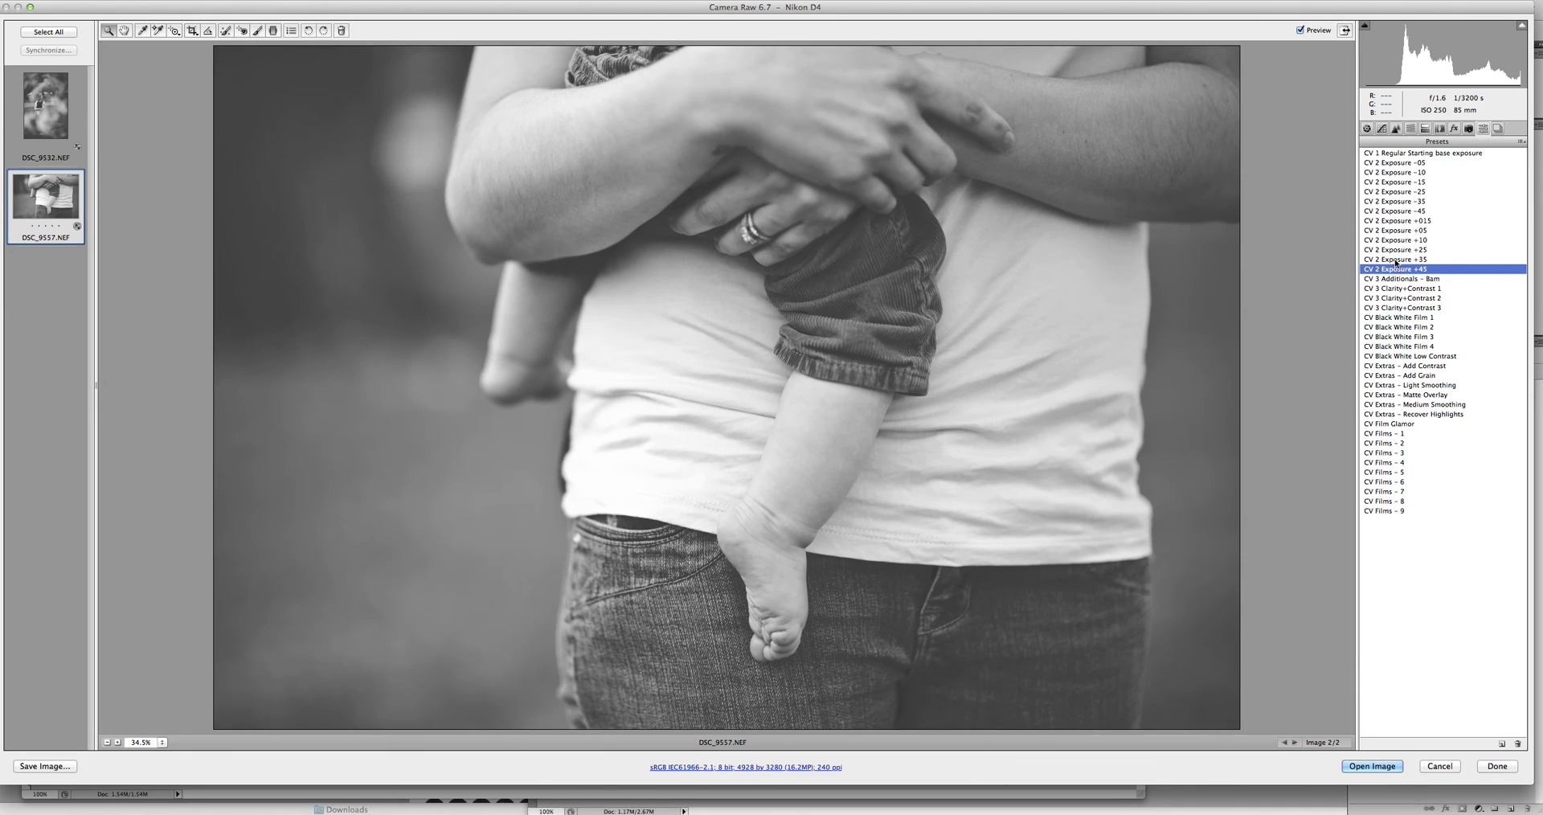
left_click(1396, 260)
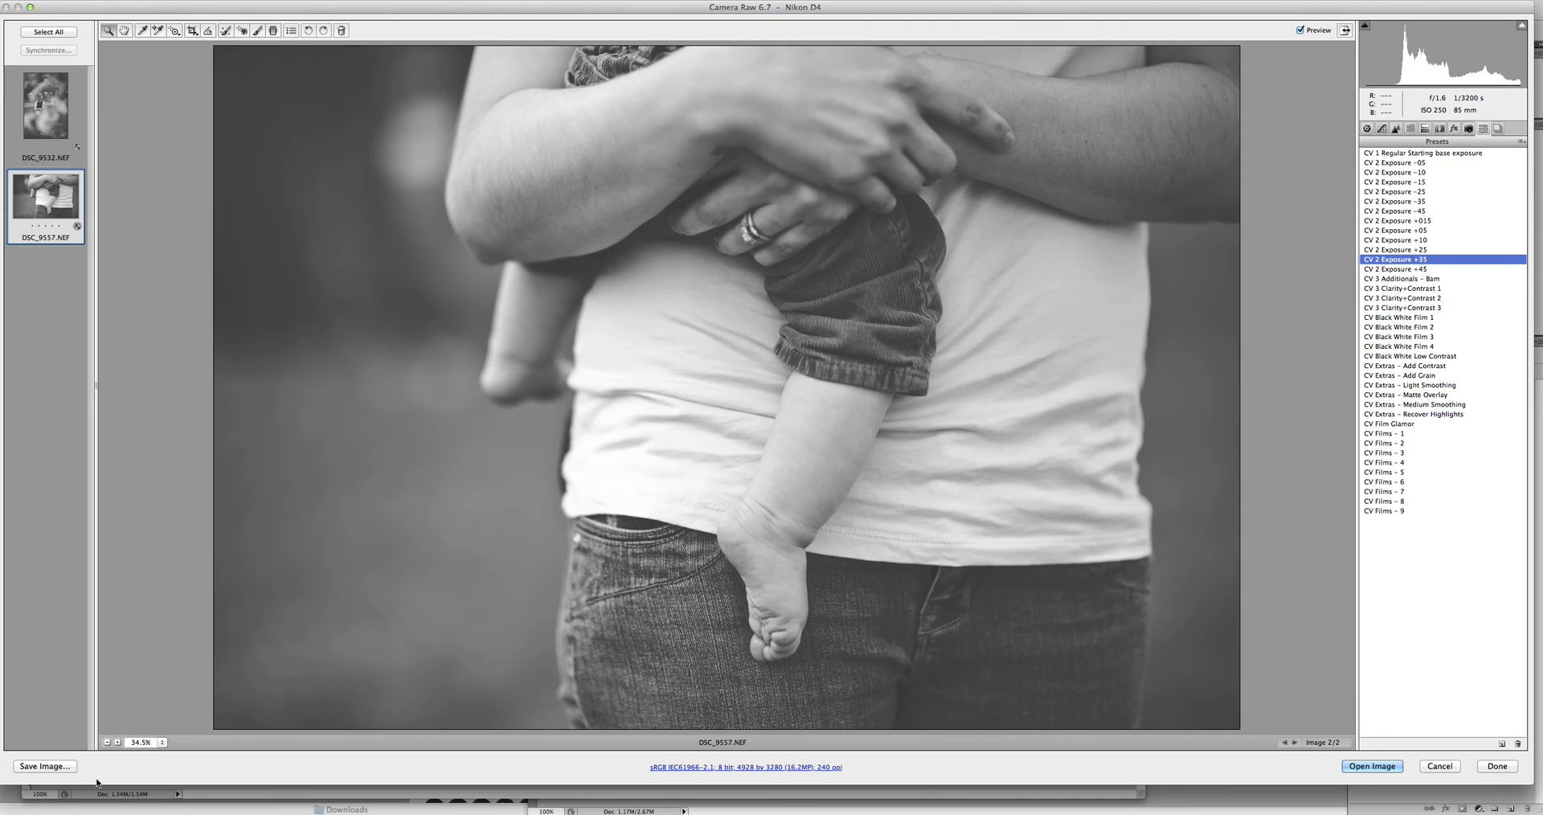
left_click(45, 766)
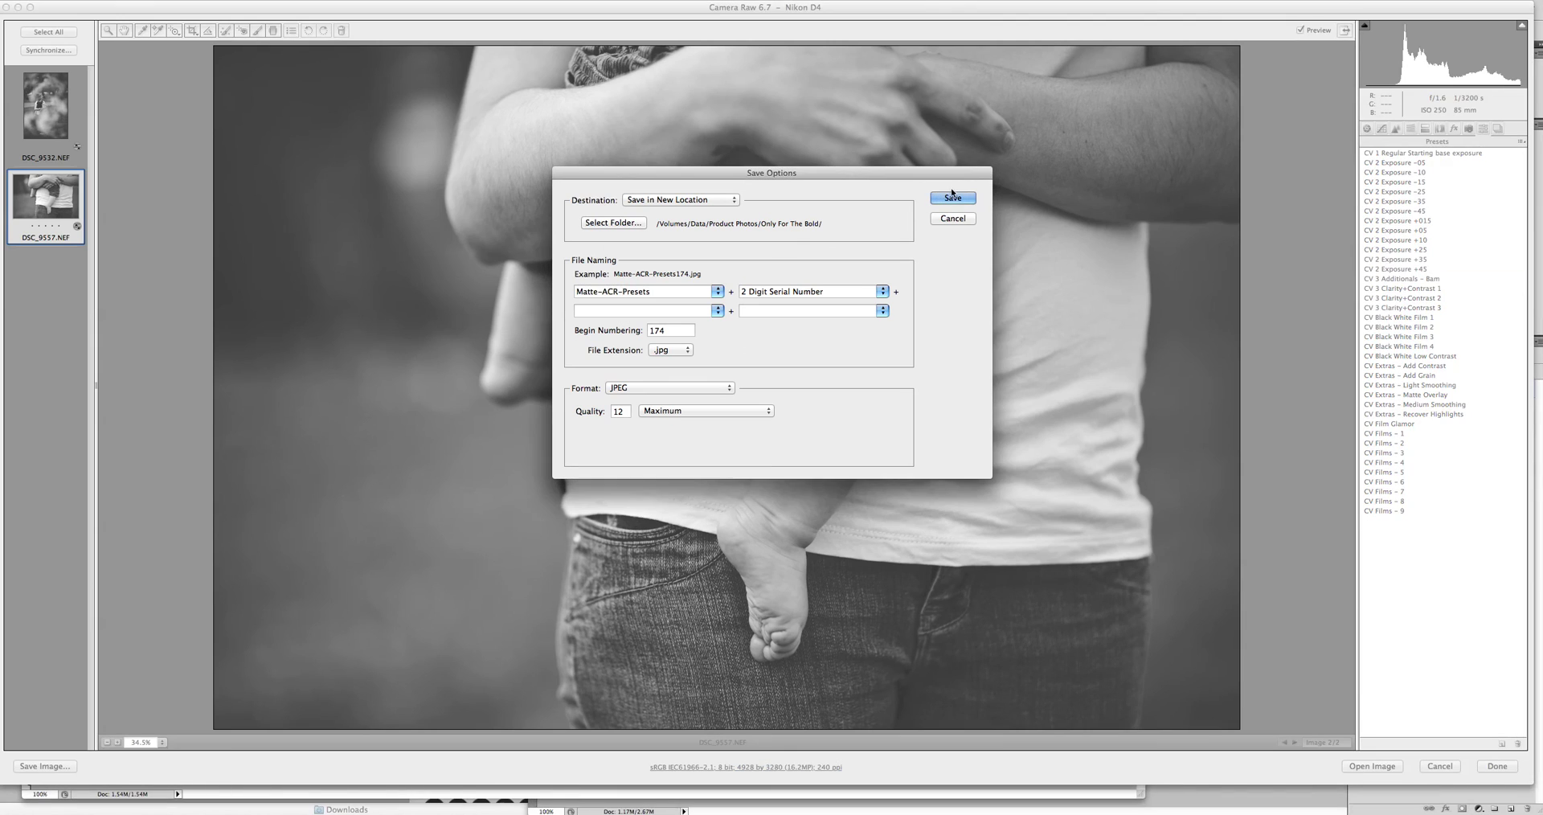
left_click(953, 219)
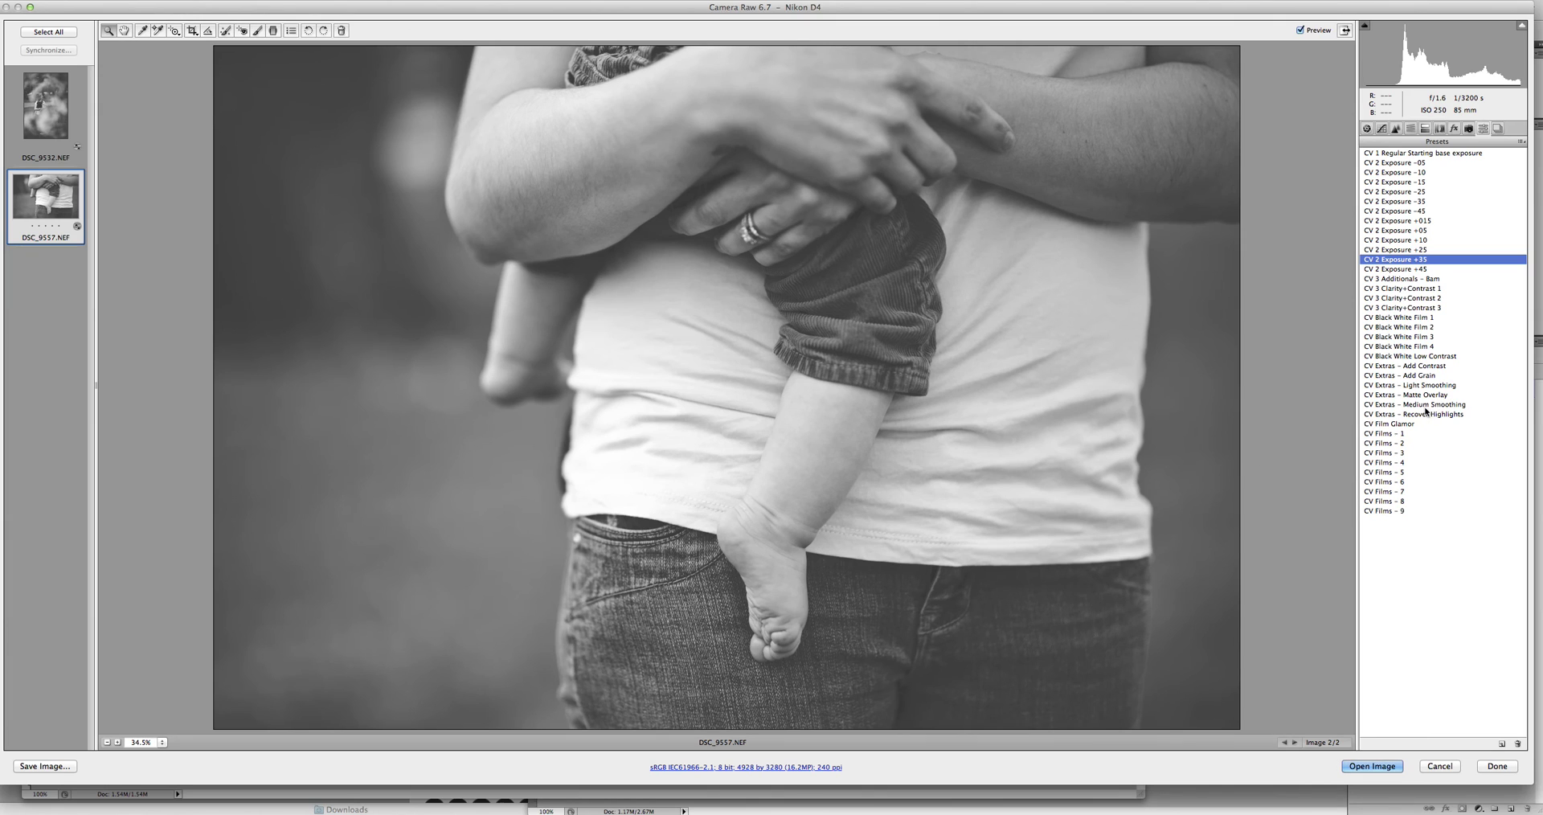
Step through CV 3 Clarity+Contrast 1–3, keep 3, and check Basic values Contrast +56, Clarity +28
left_click(1392, 289)
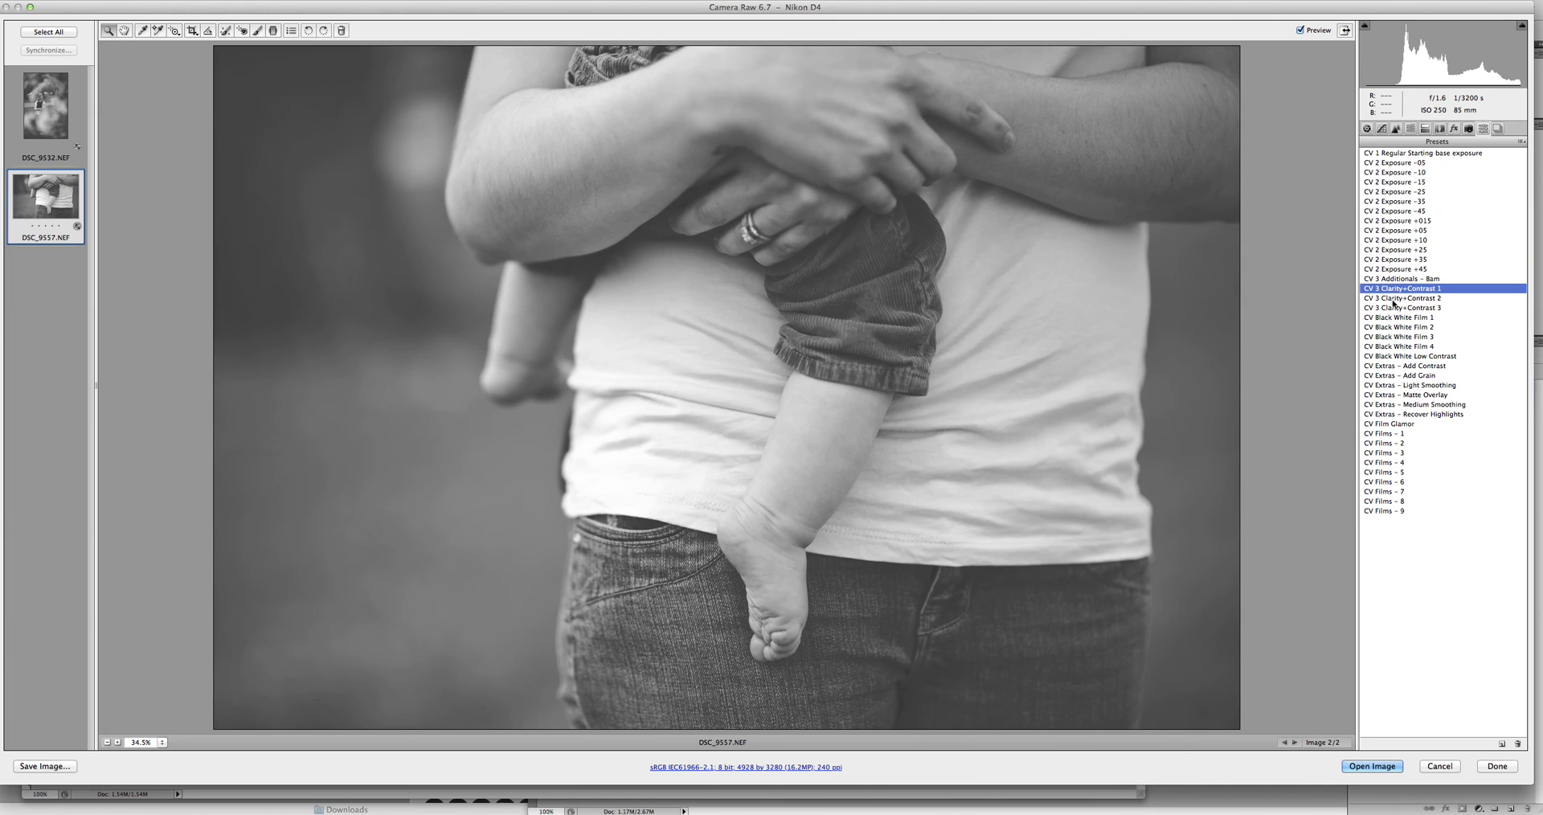
left_click(1392, 300)
left_click(1392, 309)
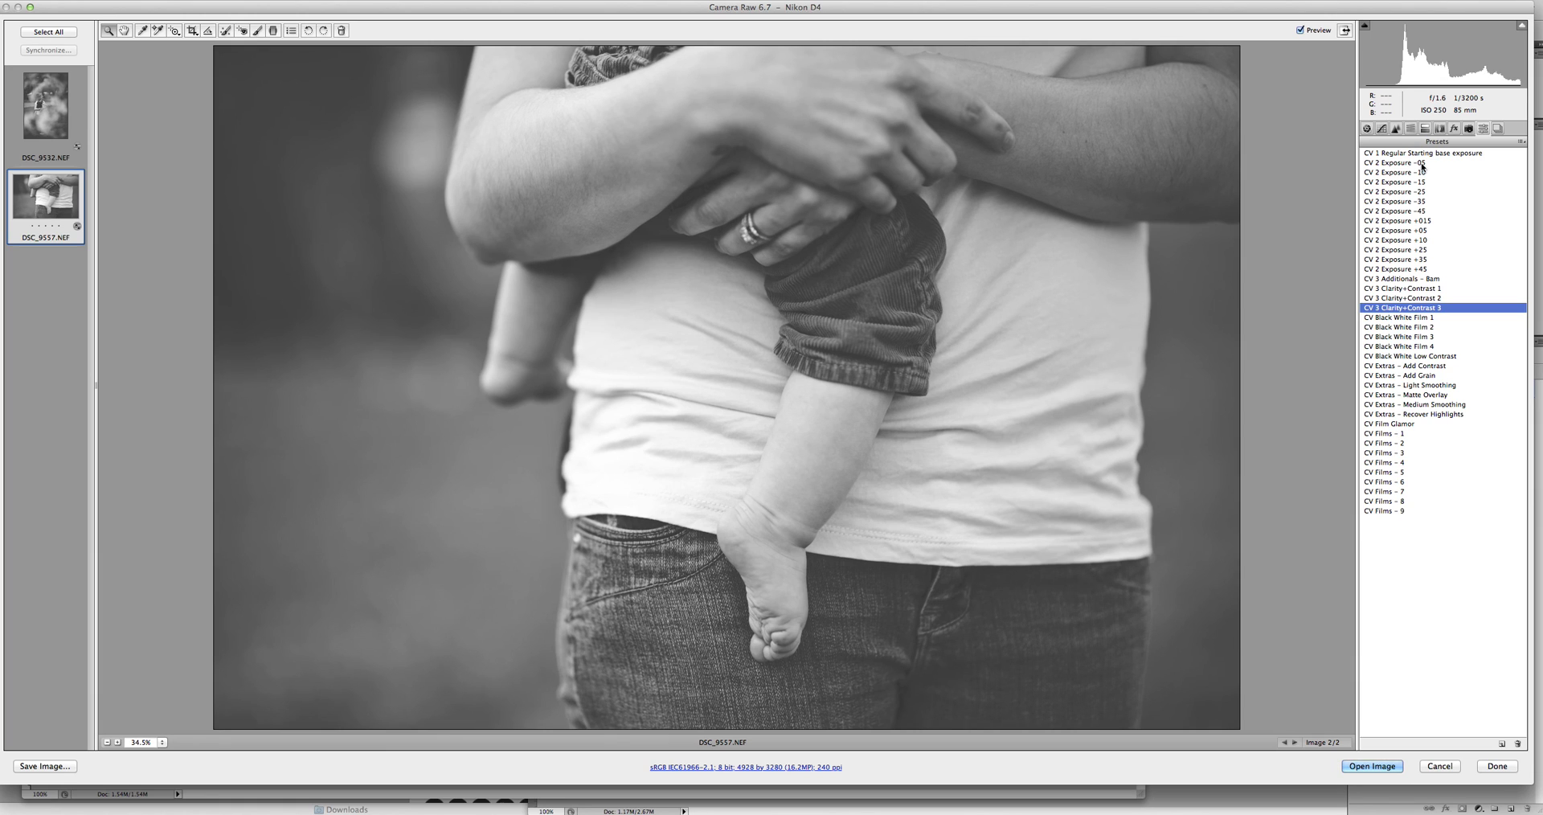
left_click(1369, 127)
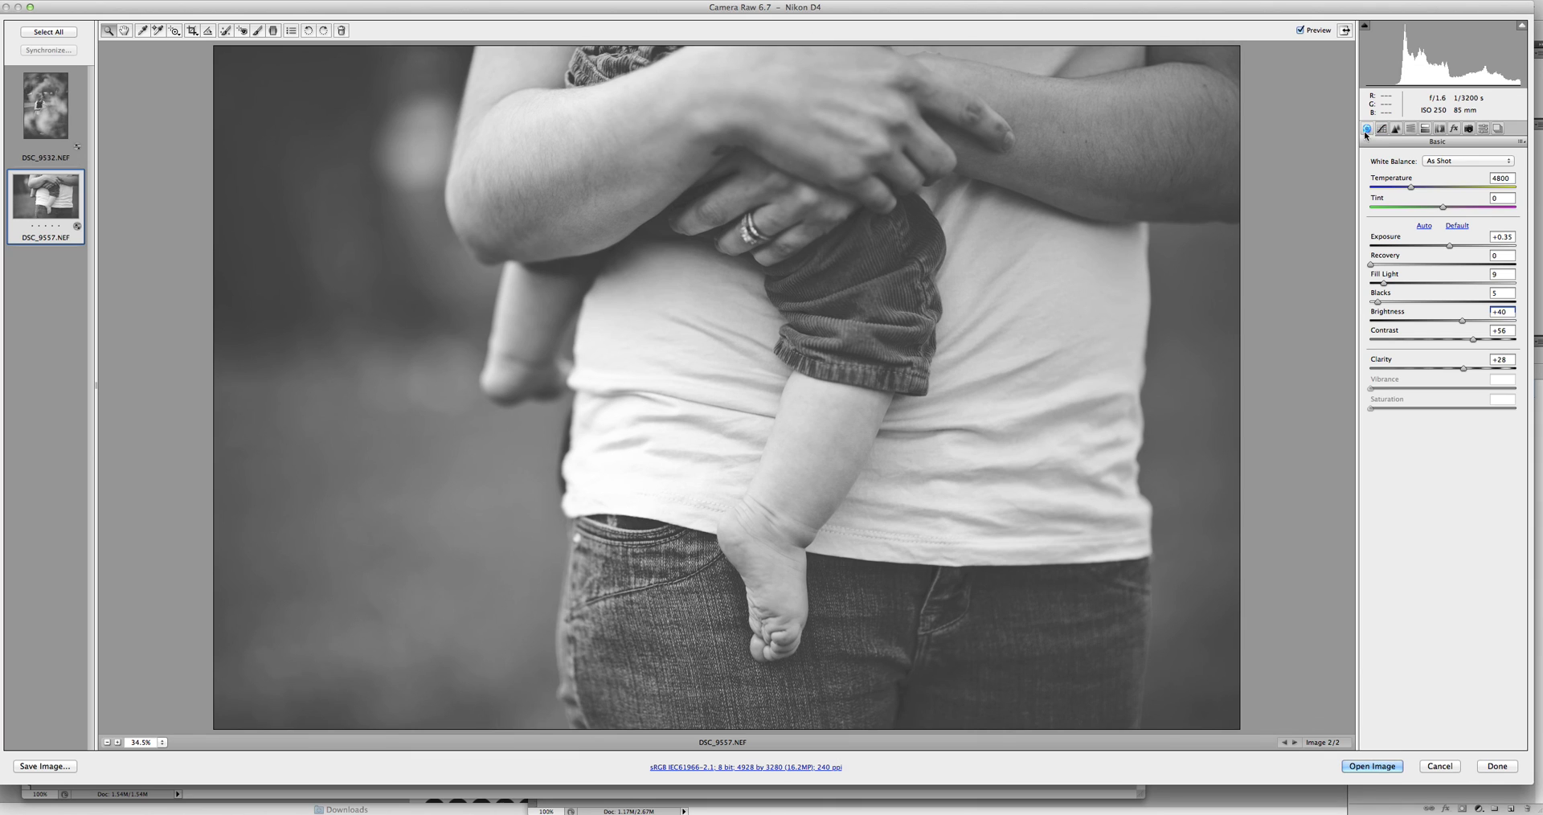